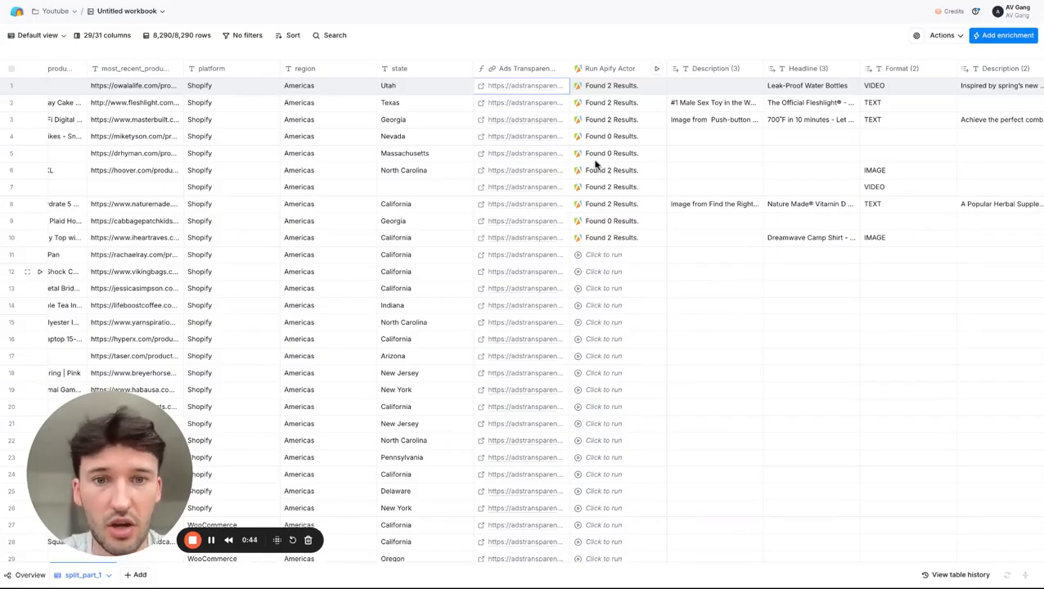
Switch to the Google Ads Scraper actor in Apify and show its input as the manual form.
left_click(271, 2)
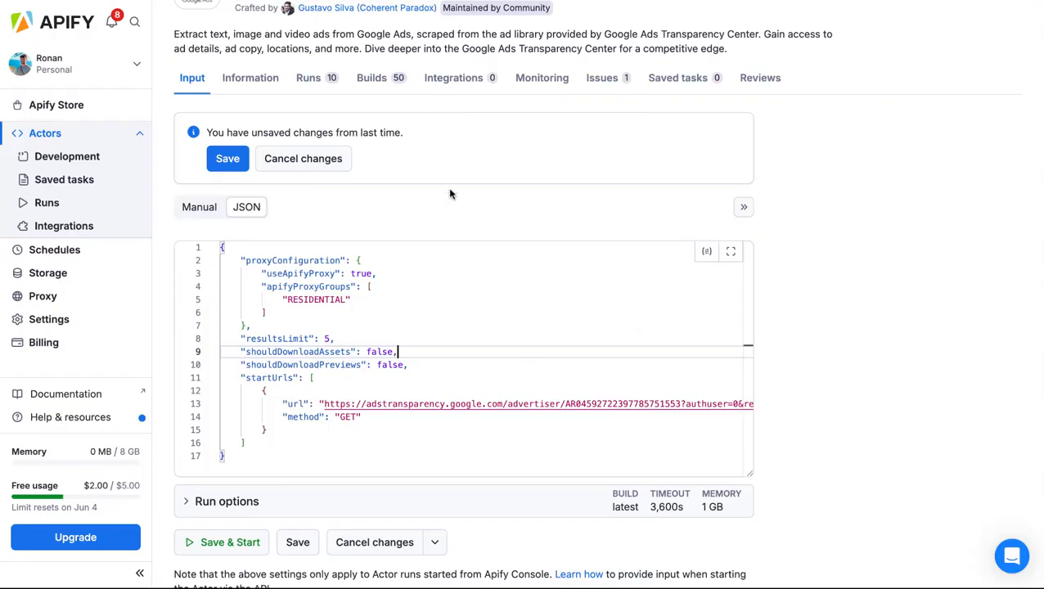
scroll(558, 229, "up", 2)
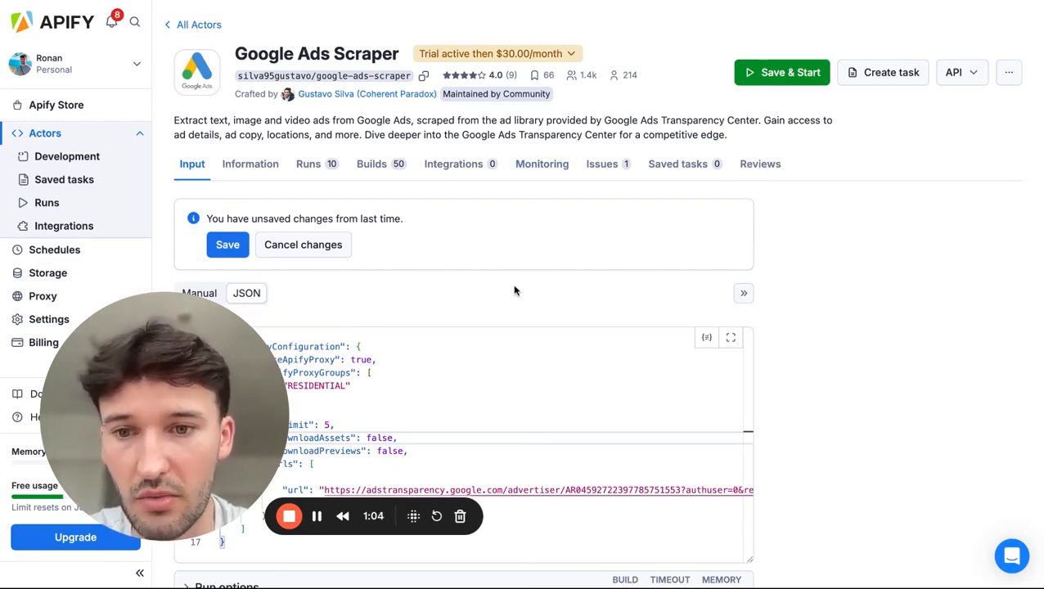
scroll(515, 289, "down", 1)
left_click(199, 198)
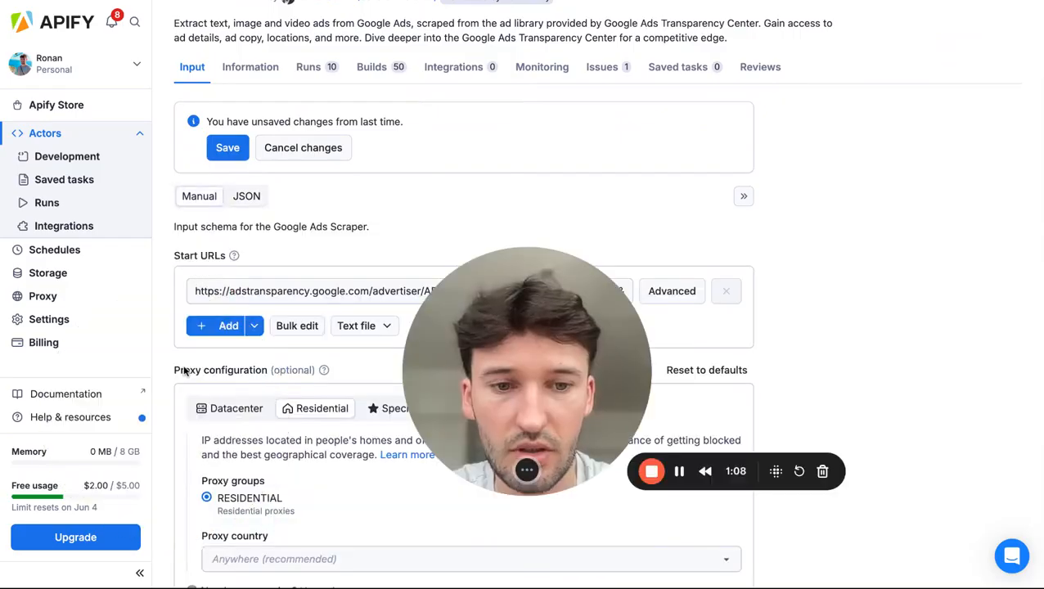
left_click_drag(528, 370, 851, 293)
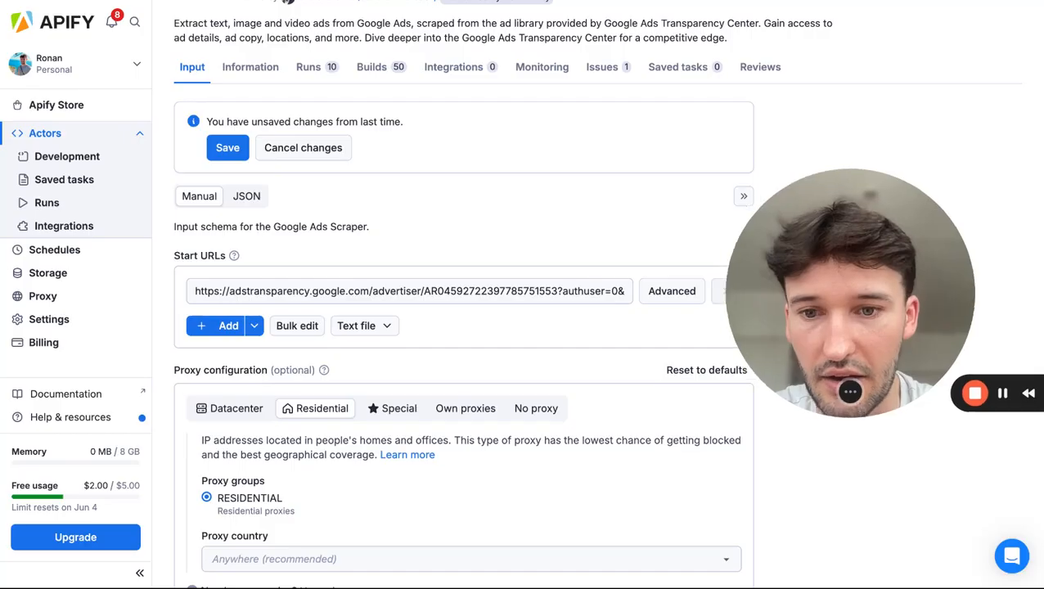
Set the scraper's results limit to 2 ads.
scroll(573, 352, "down", 3)
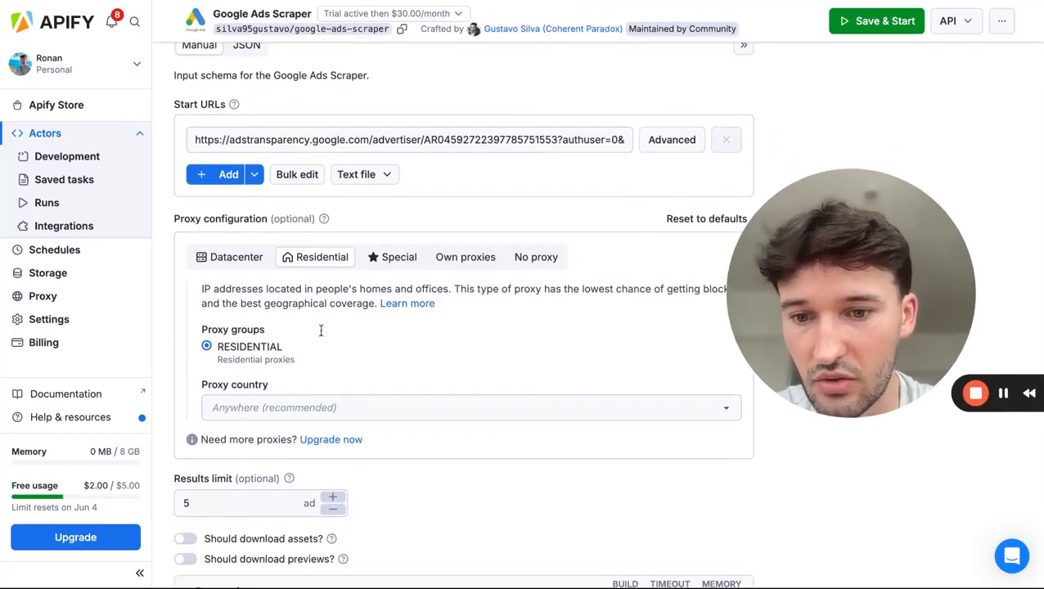
scroll(320, 330, "down", 2)
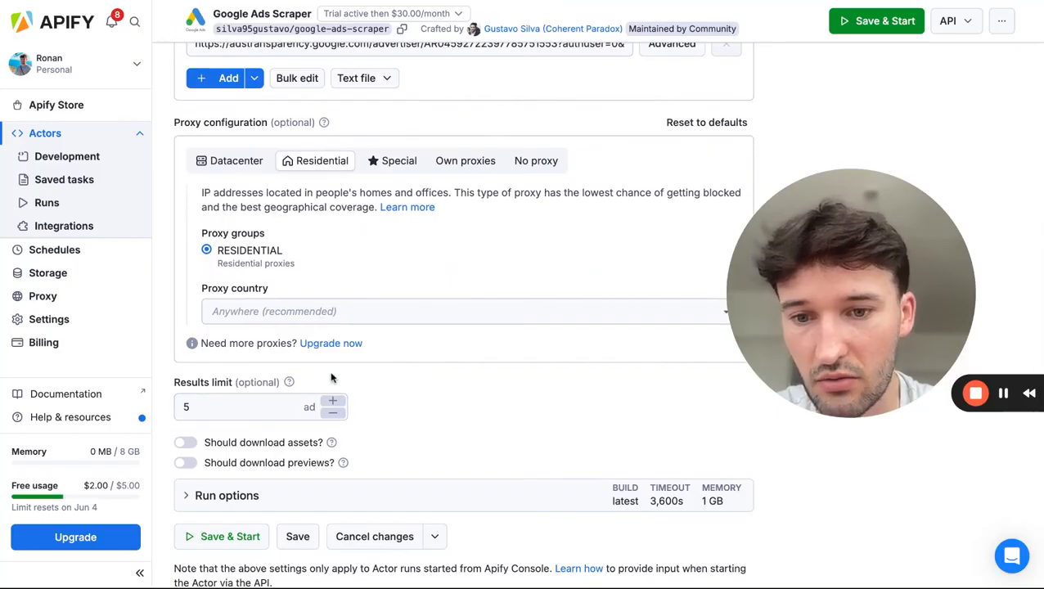
scroll(332, 377, "down", 1)
left_click(290, 360)
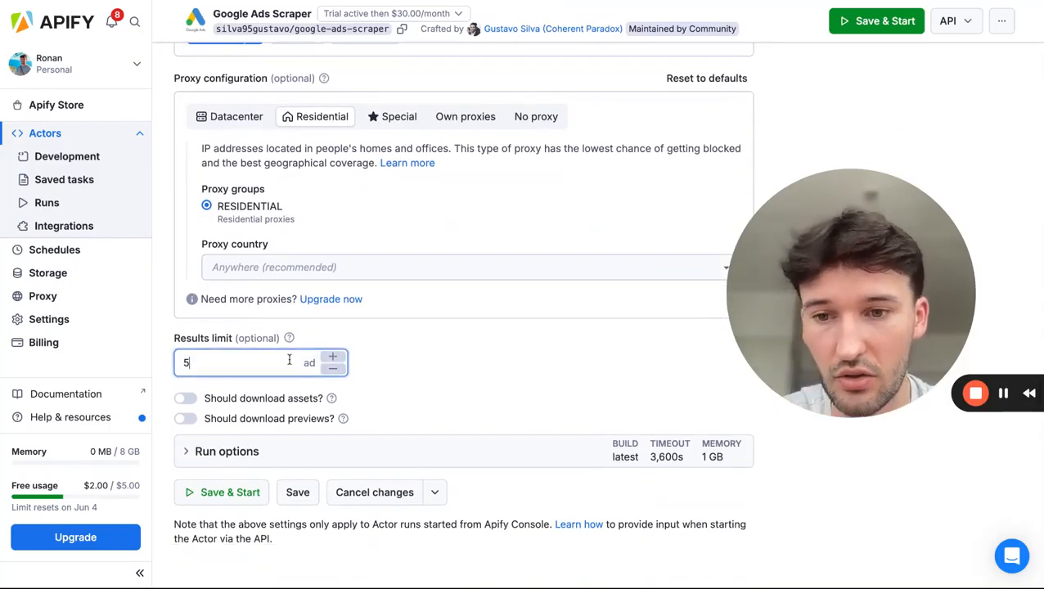
type("2")
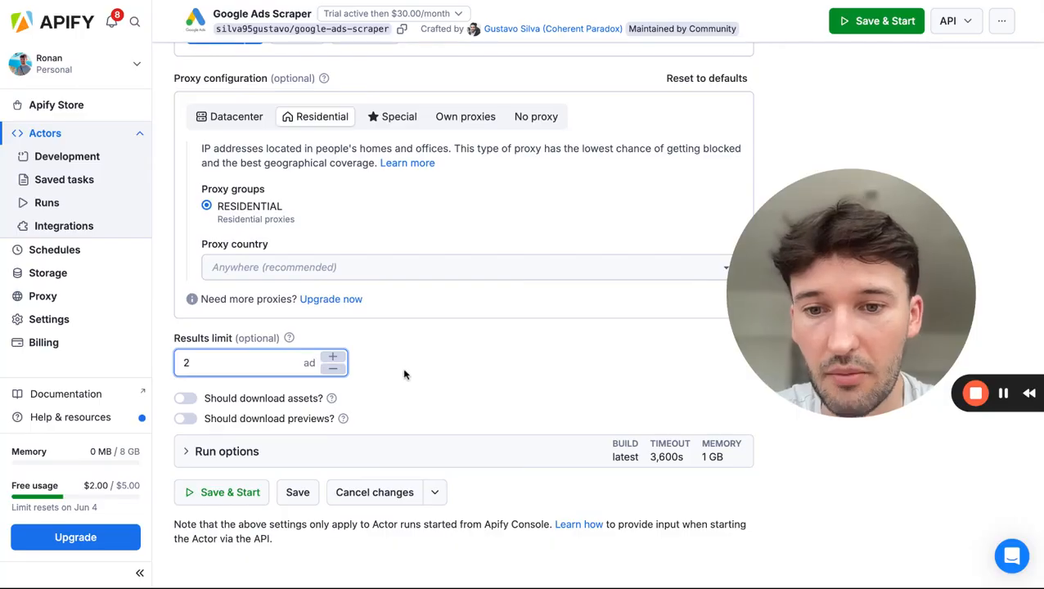
left_click(403, 375)
Show the scraper's input configuration as JSON.
scroll(403, 375, "up", 3)
scroll(403, 374, "up", 1)
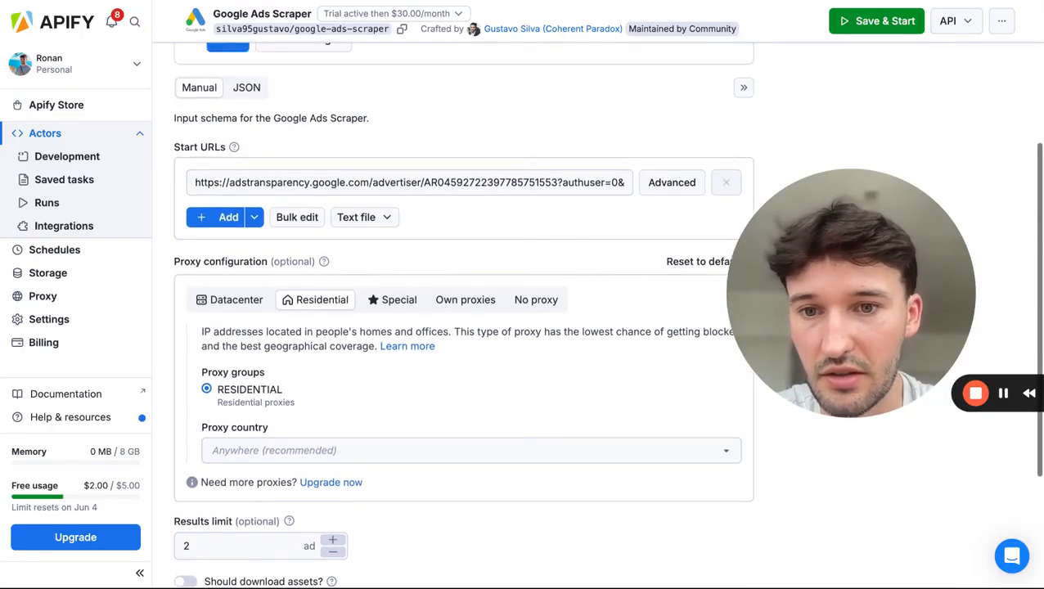
scroll(377, 401, "up", 2)
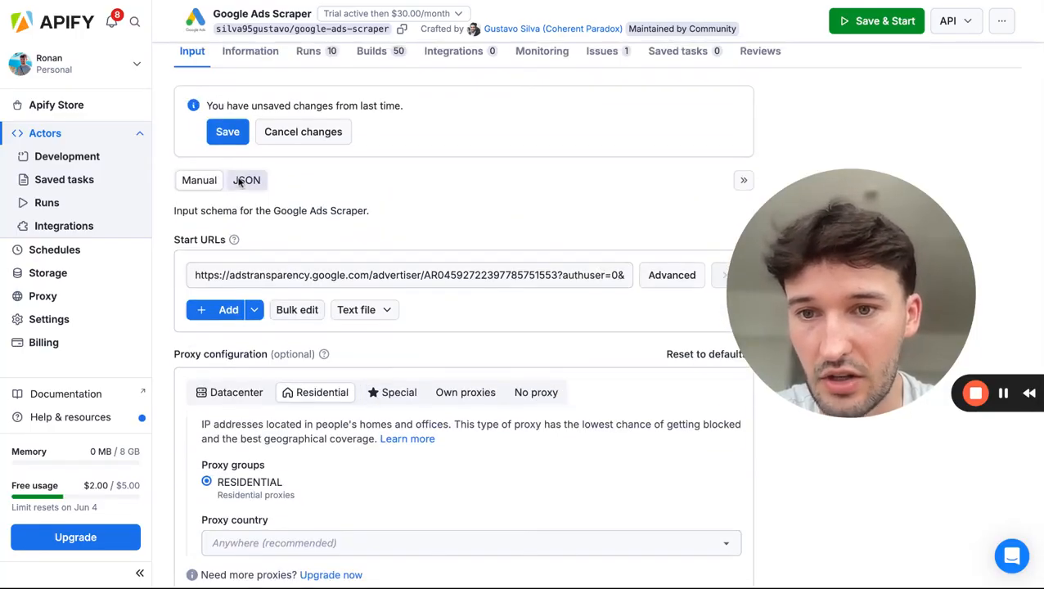
left_click(247, 181)
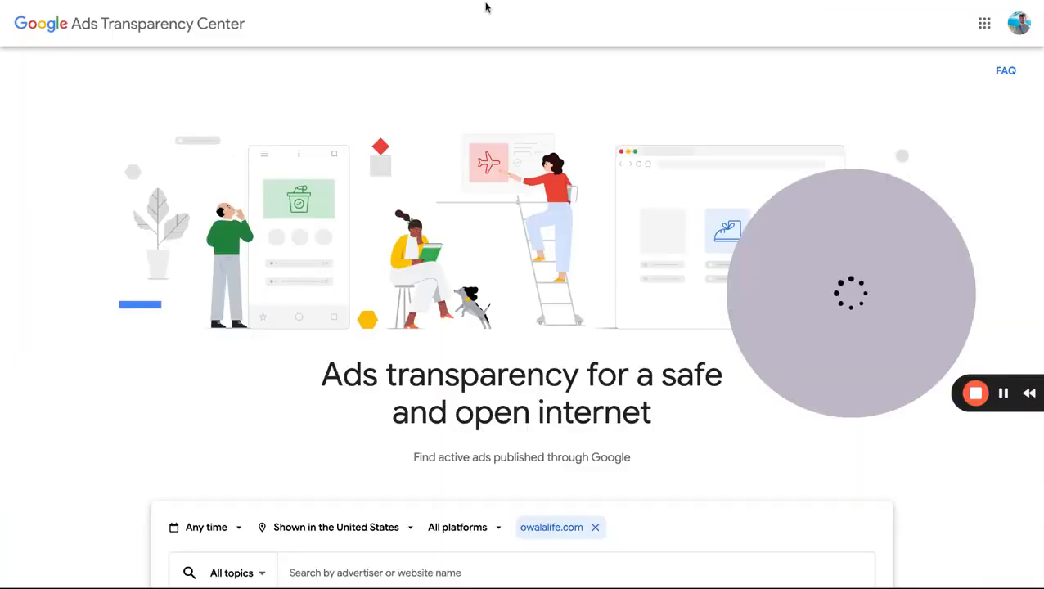
Review the filters and the ads for owalalife.com in the Google Ads Transparency Center.
scroll(501, 151, "down", 3)
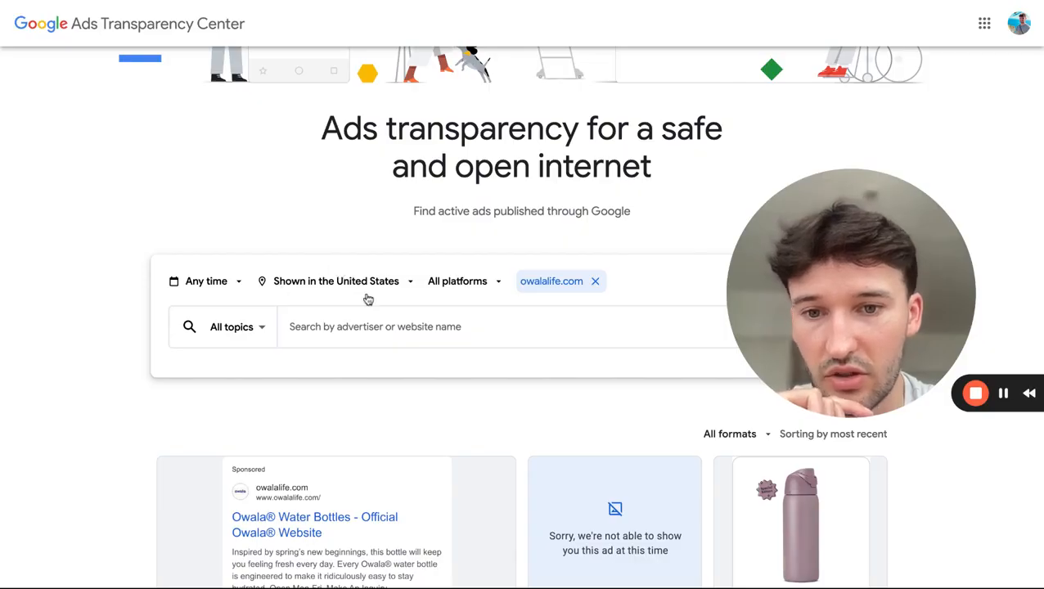
scroll(369, 319, "up", 5)
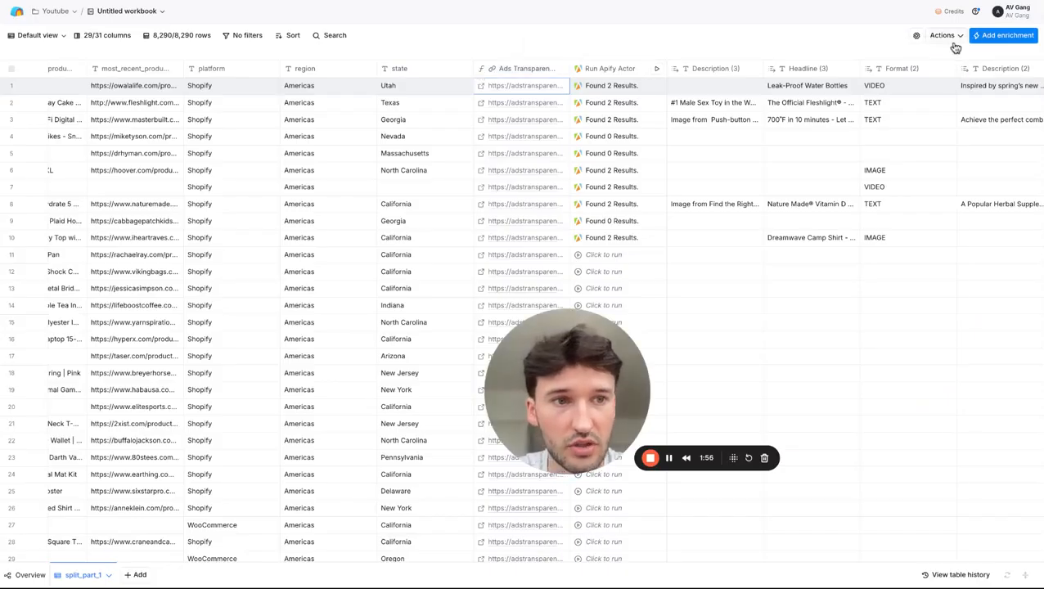
left_click(999, 41)
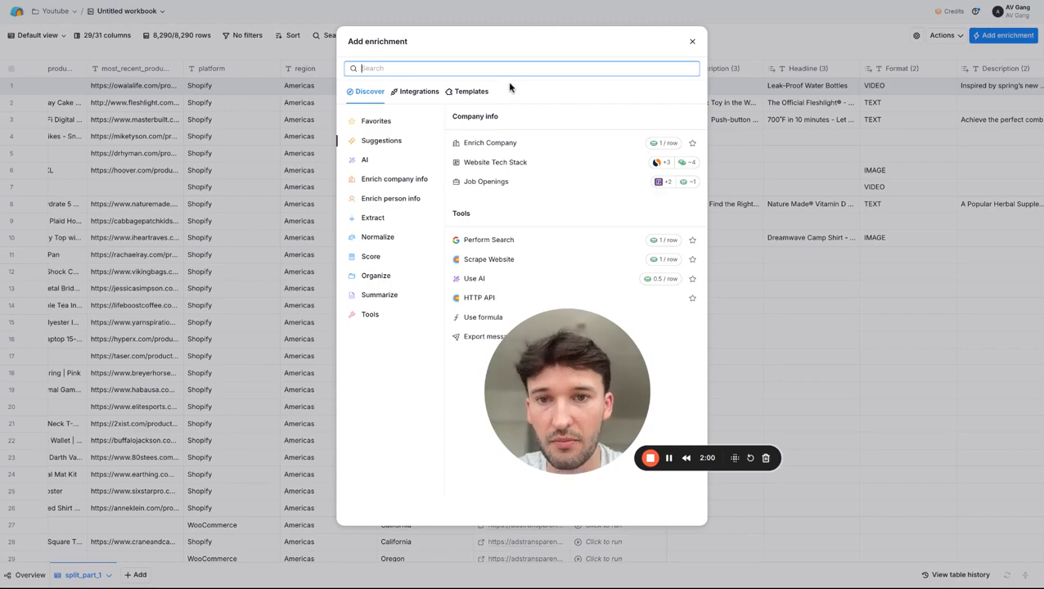
type("formula")
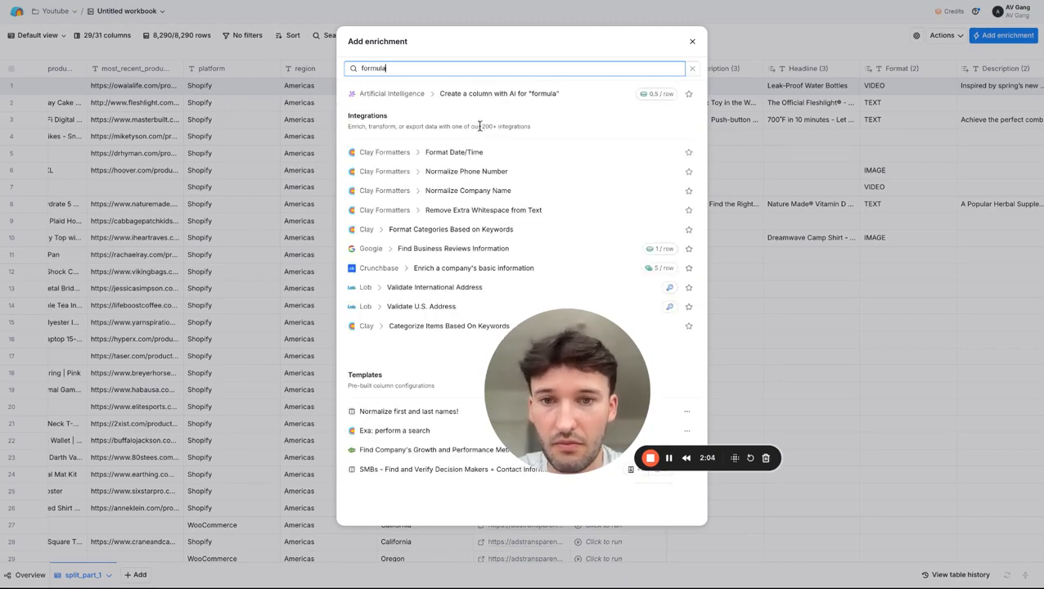
scroll(443, 343, "down", 5)
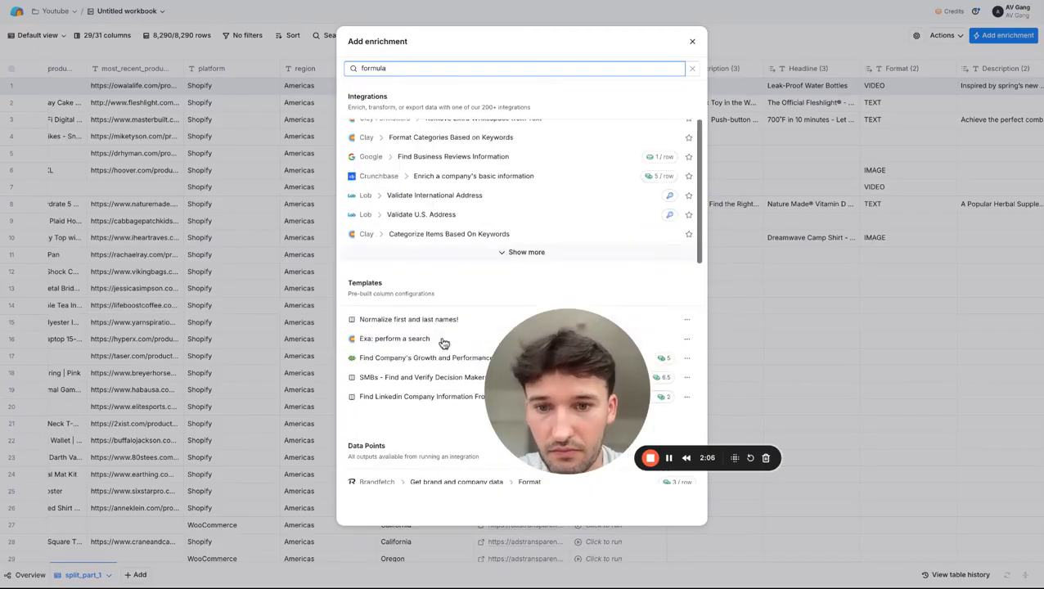
scroll(443, 343, "down", 10)
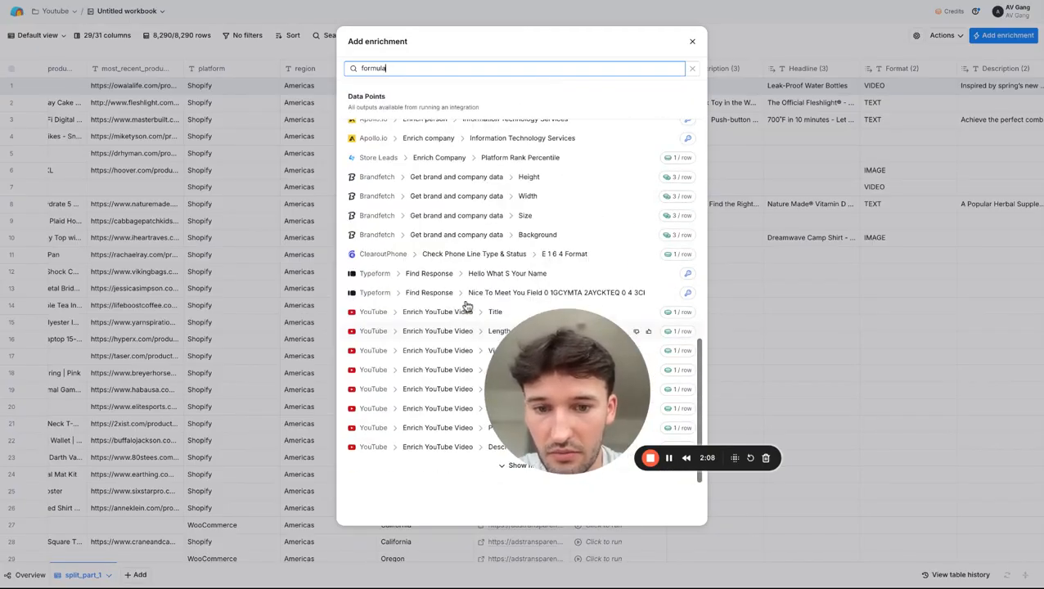
left_click(691, 42)
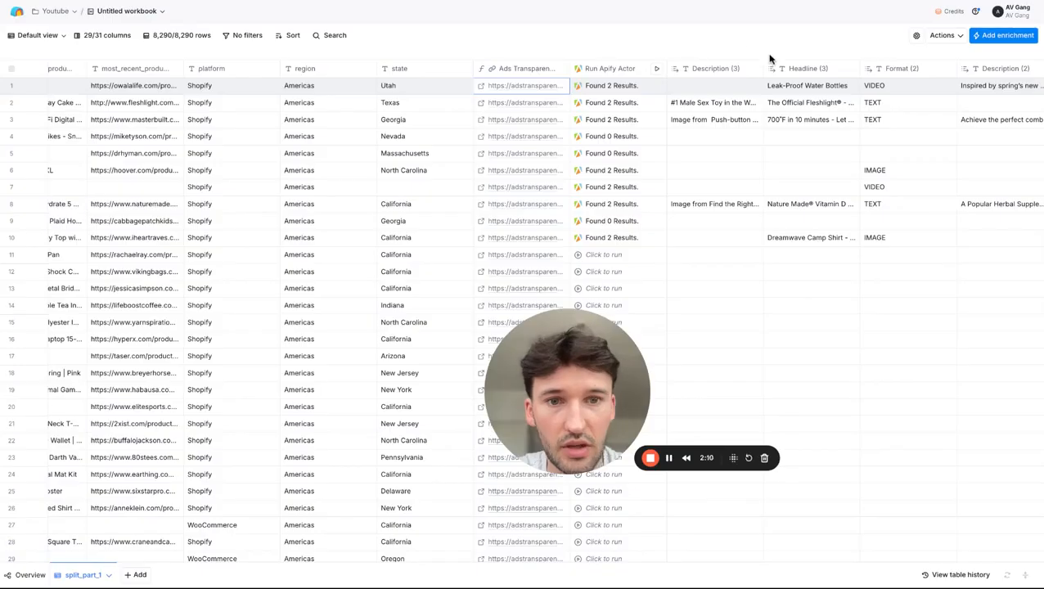
View the column types that can be added to the table, including Formula, without adding one.
scroll(675, 122, "right", 3)
scroll(696, 115, "right", 5)
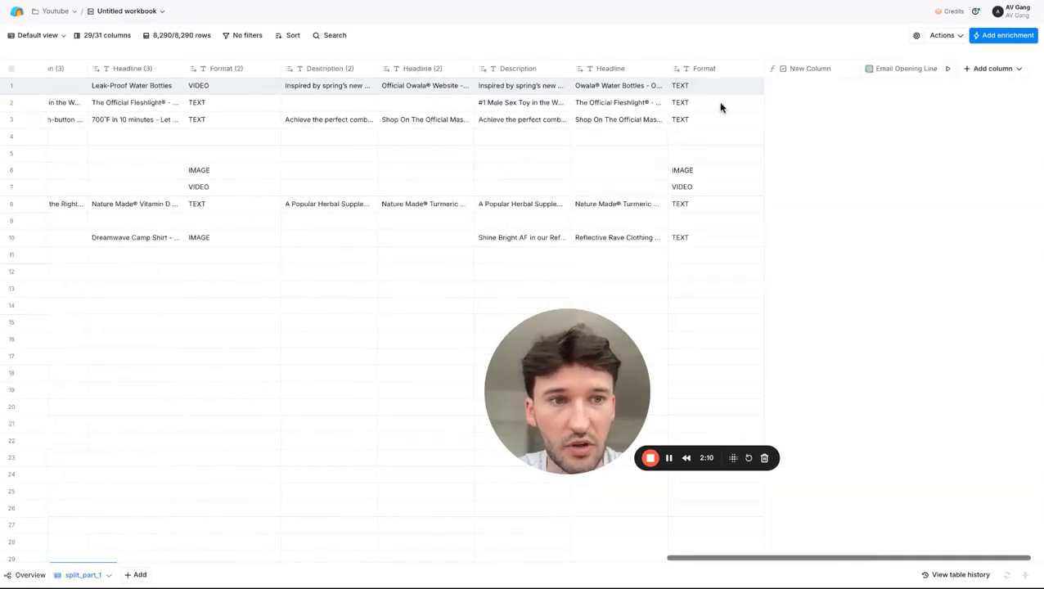
left_click(994, 70)
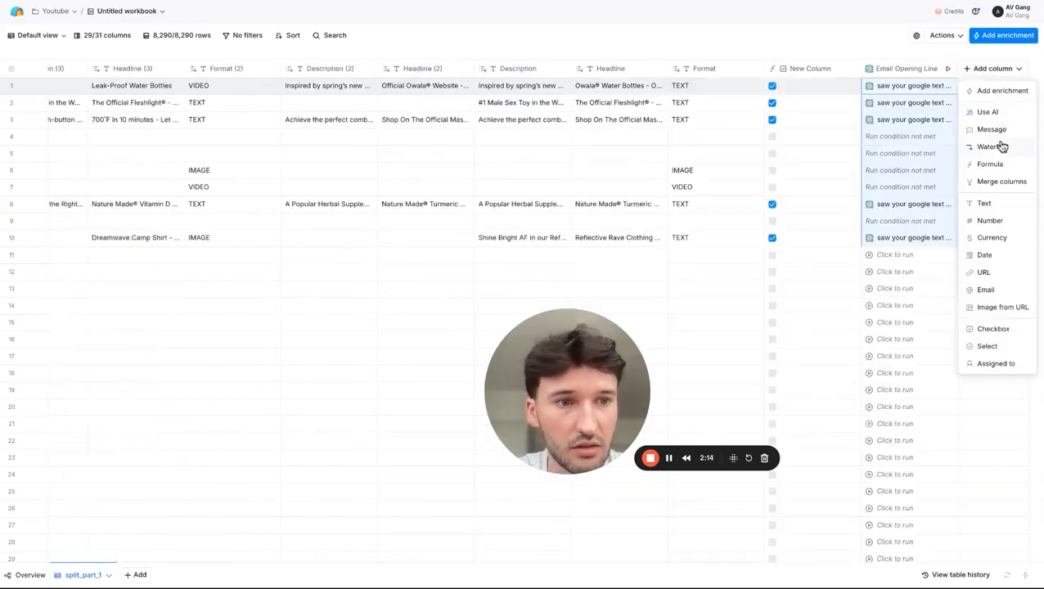
left_click(606, 34)
Examine how the Ads Transparency URL column builds its link from the domain column, and close its settings unchanged.
scroll(491, 129, "left", 5)
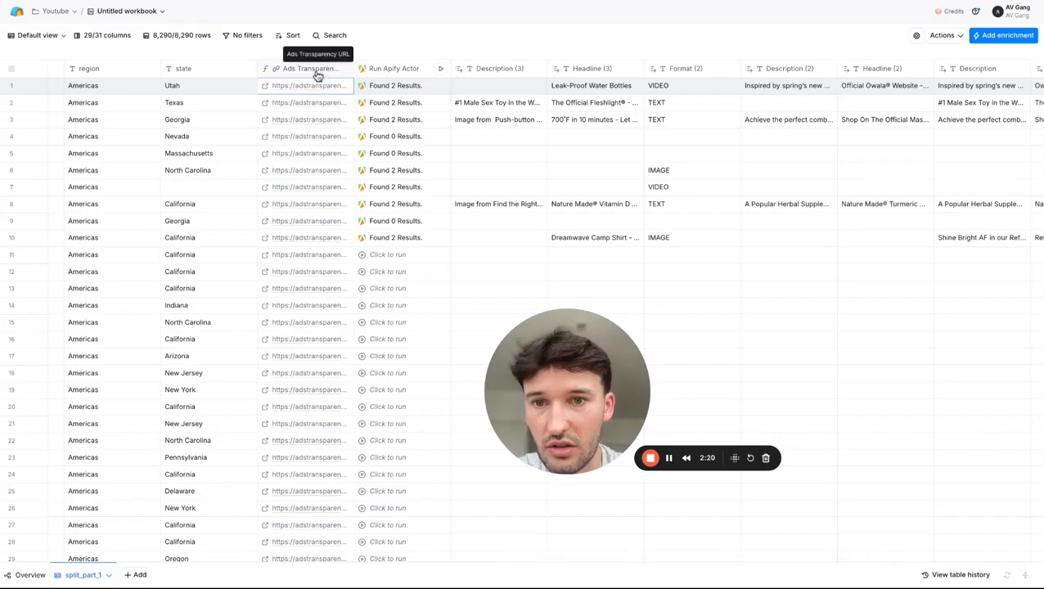
left_click(318, 72)
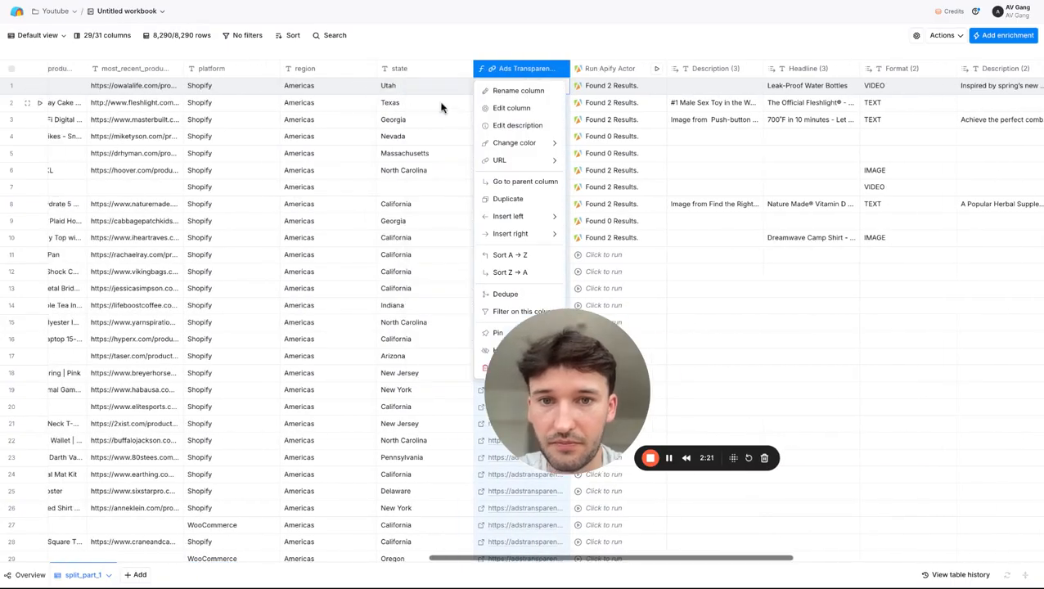
left_click(509, 110)
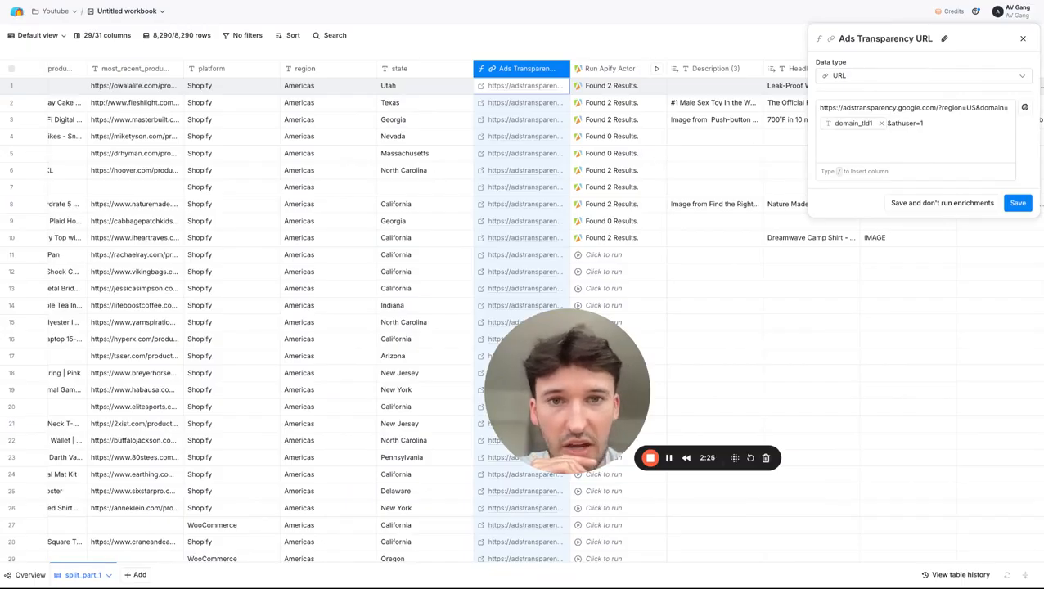
mouse_move(886, 121)
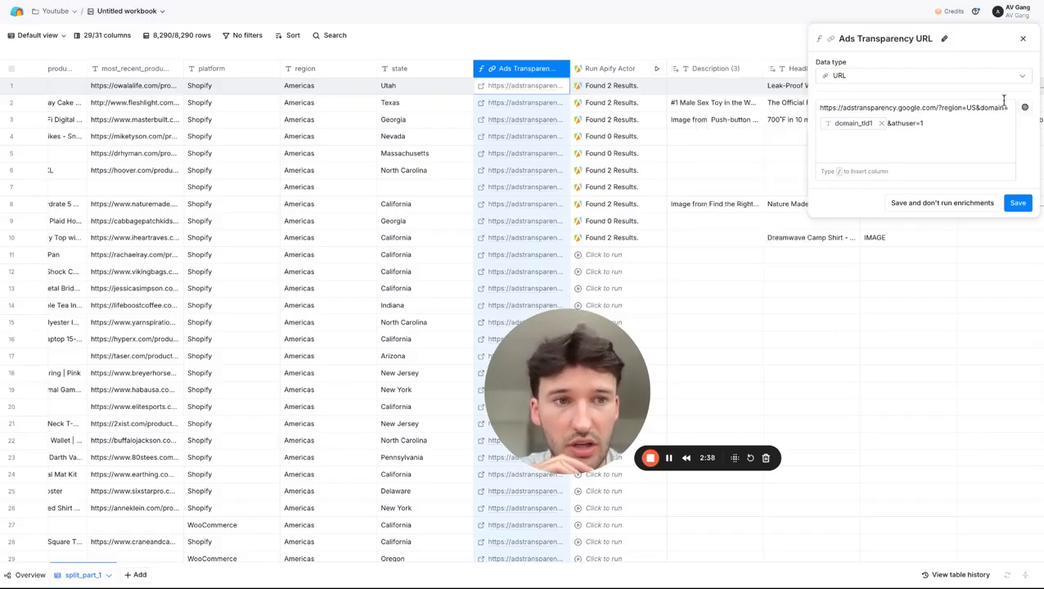
left_click(1023, 39)
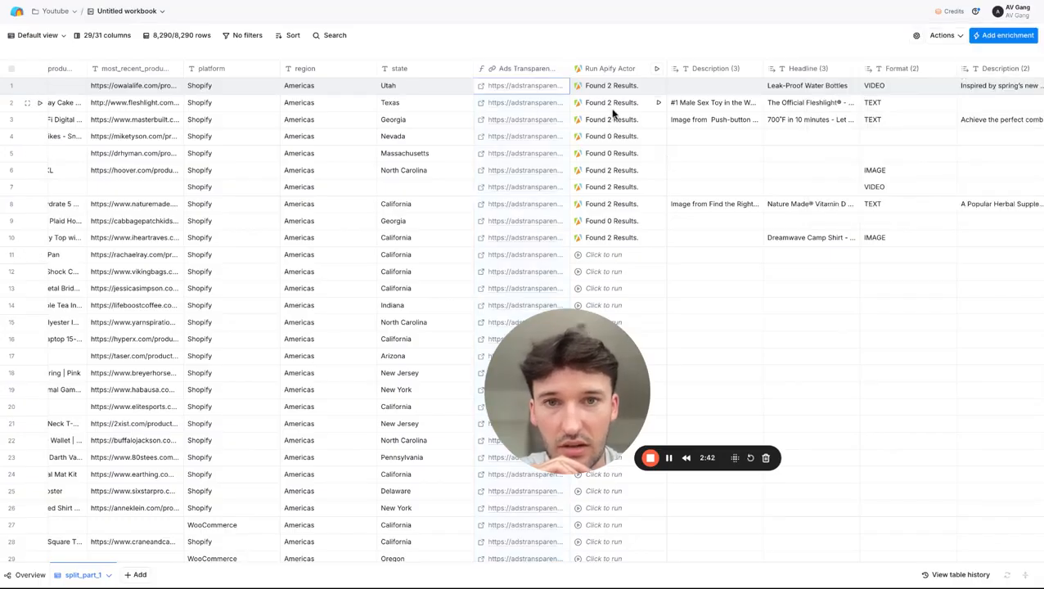
scroll(621, 148, "right", 5)
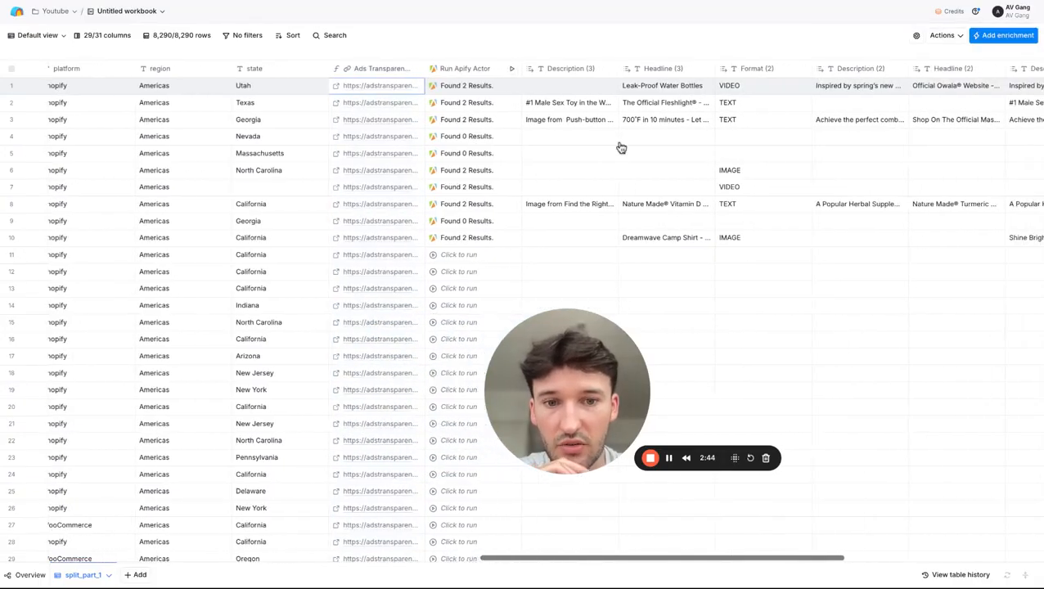
left_click(455, 72)
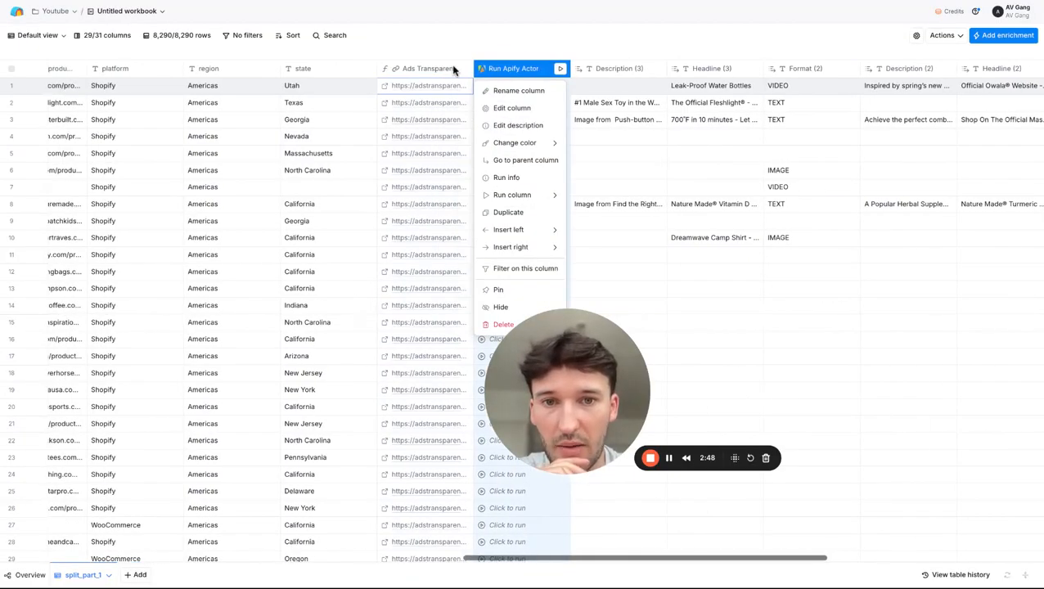
key("Escape")
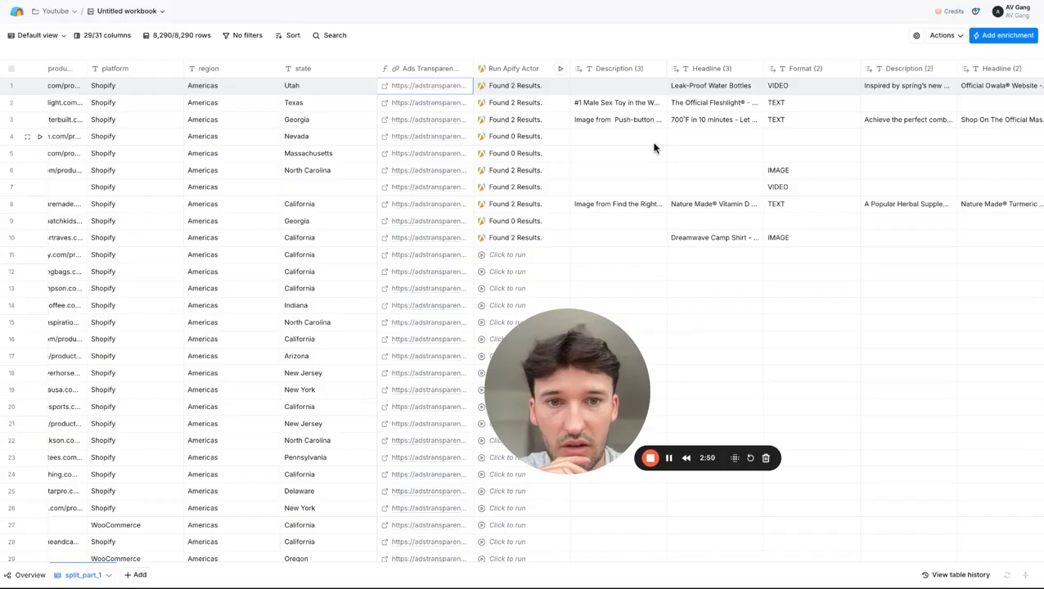
Search the available enrichments for "apify" to find the Run Apify Actor integration, and close the search without adding it.
scroll(655, 146, "right", 15)
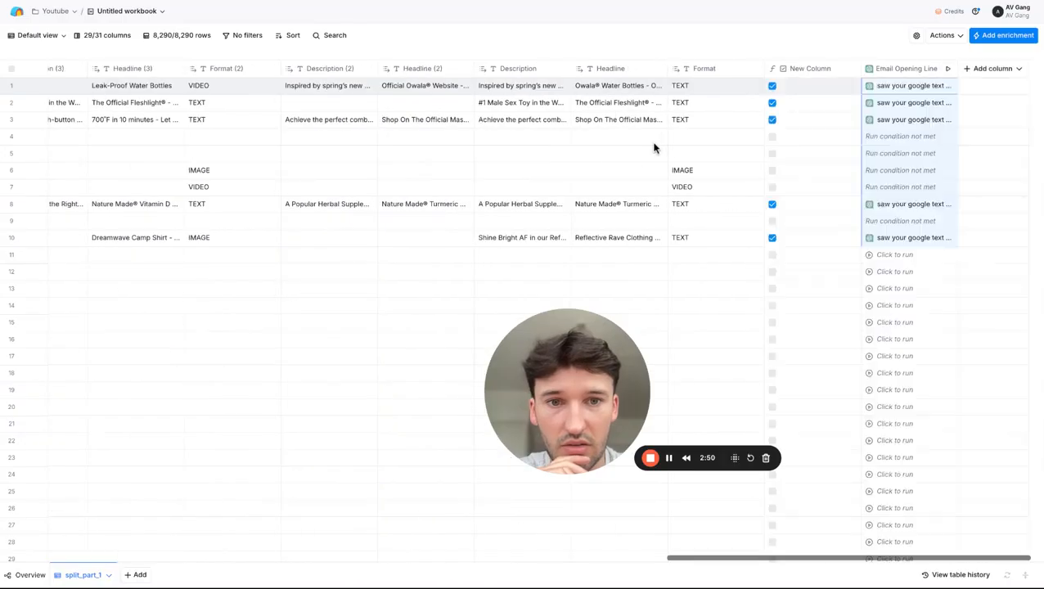
left_click(1000, 68)
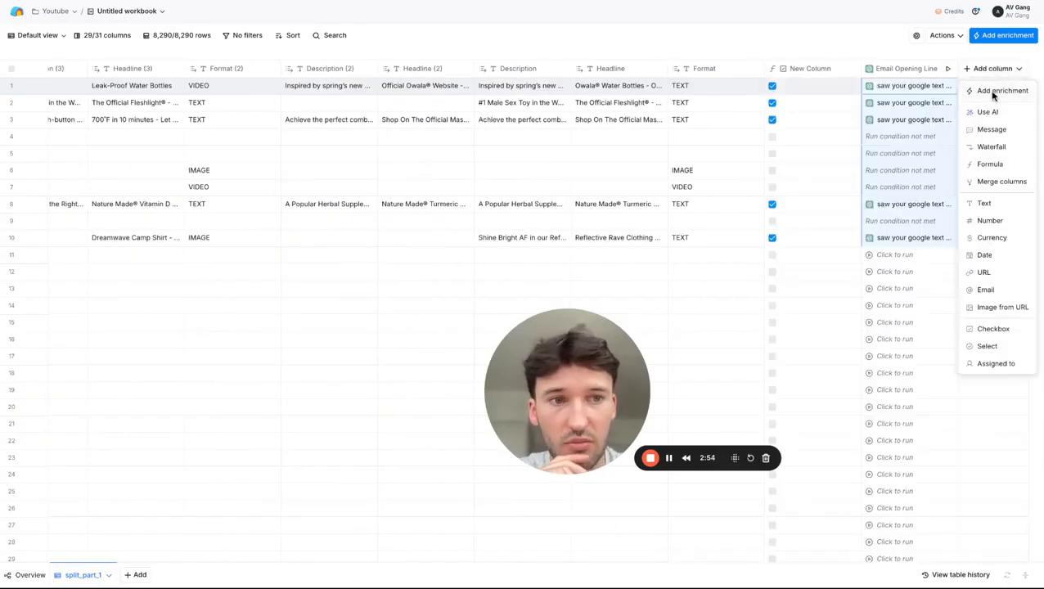
left_click(993, 92)
type("apif")
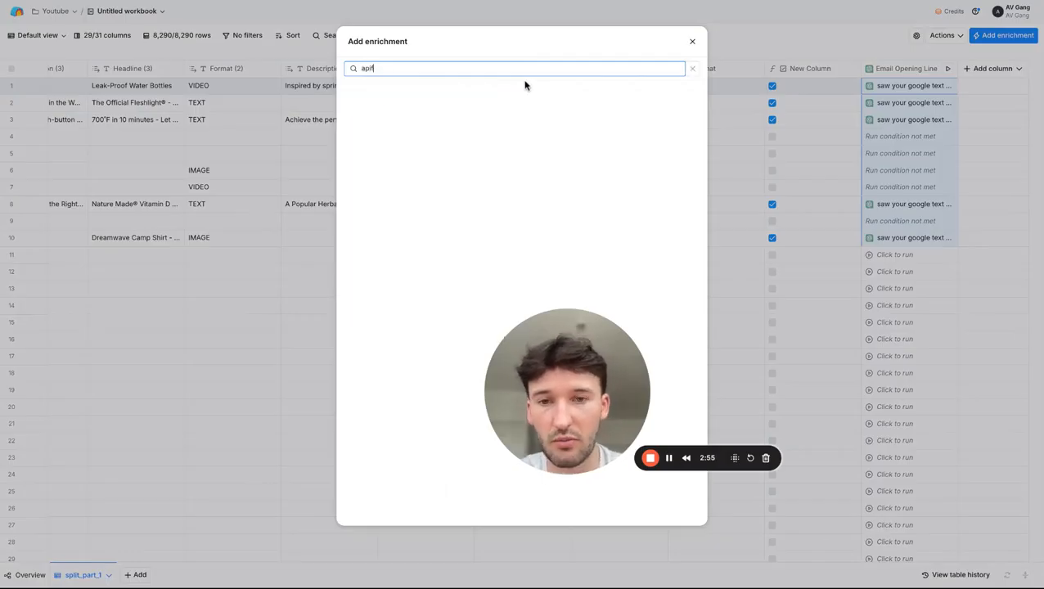
type("y")
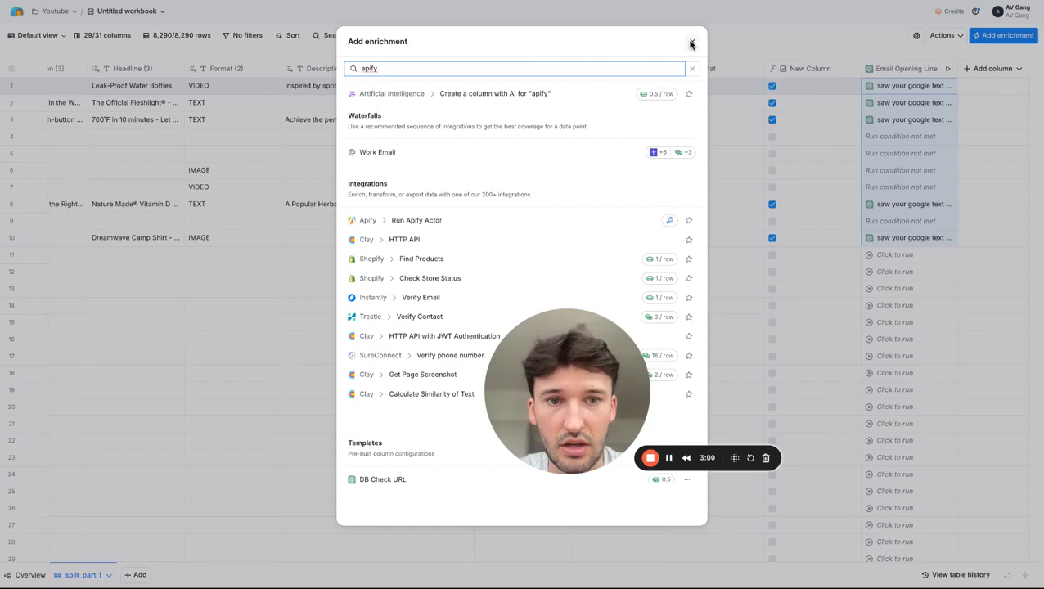
key("Escape")
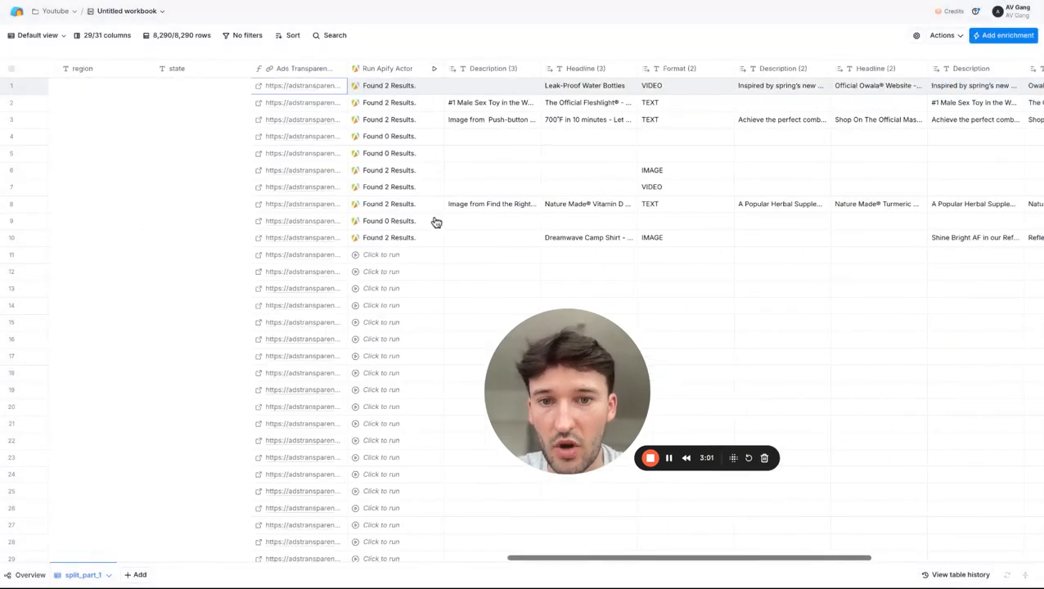
Open the Run Apify Actor column's settings for editing and view the available Apify accounts, keeping the selected one.
scroll(437, 222, "left", 3)
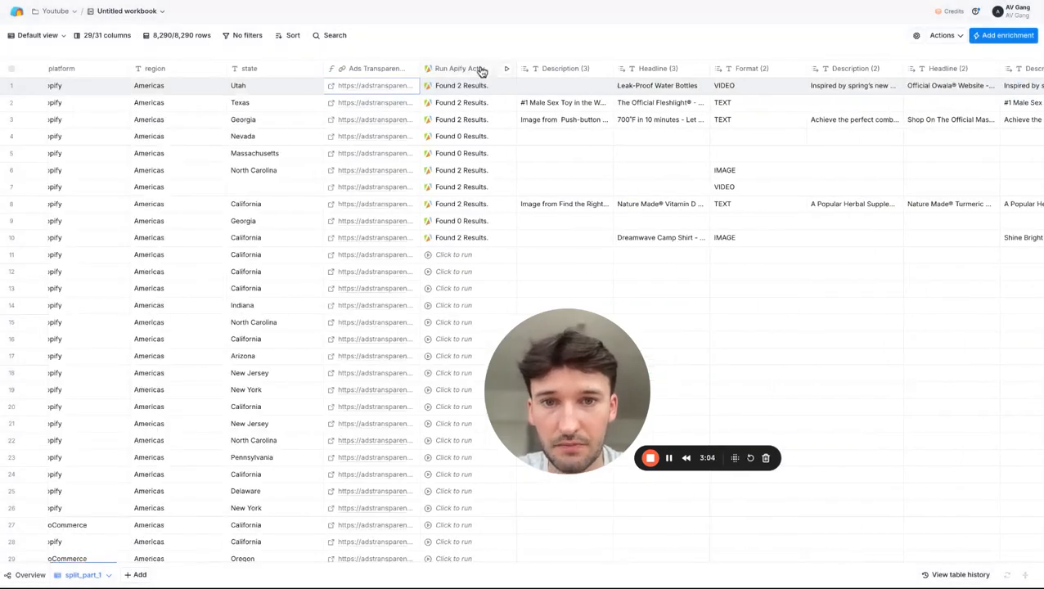
left_click(481, 72)
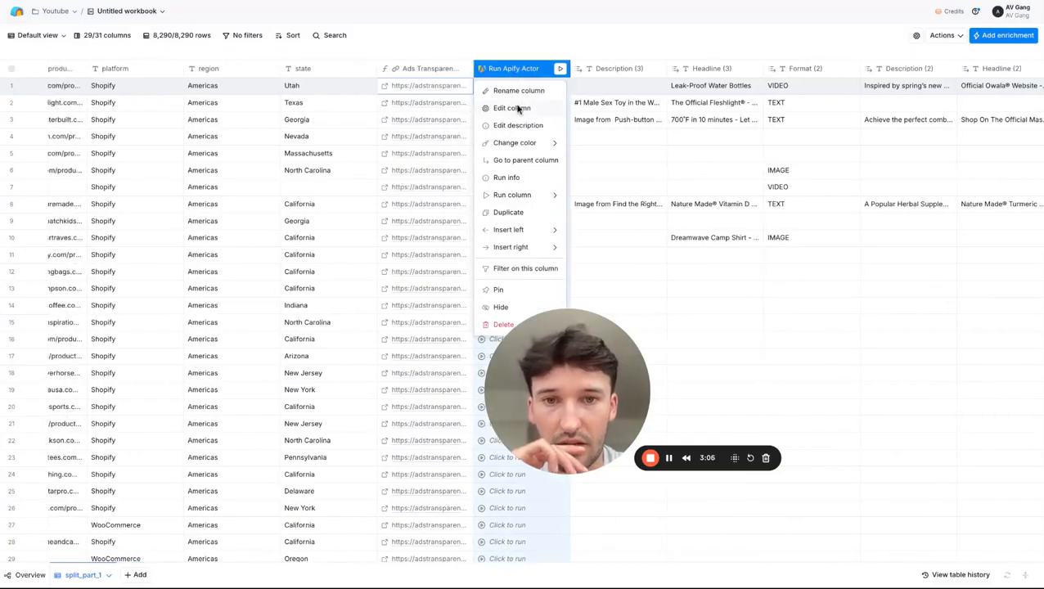
left_click(525, 110)
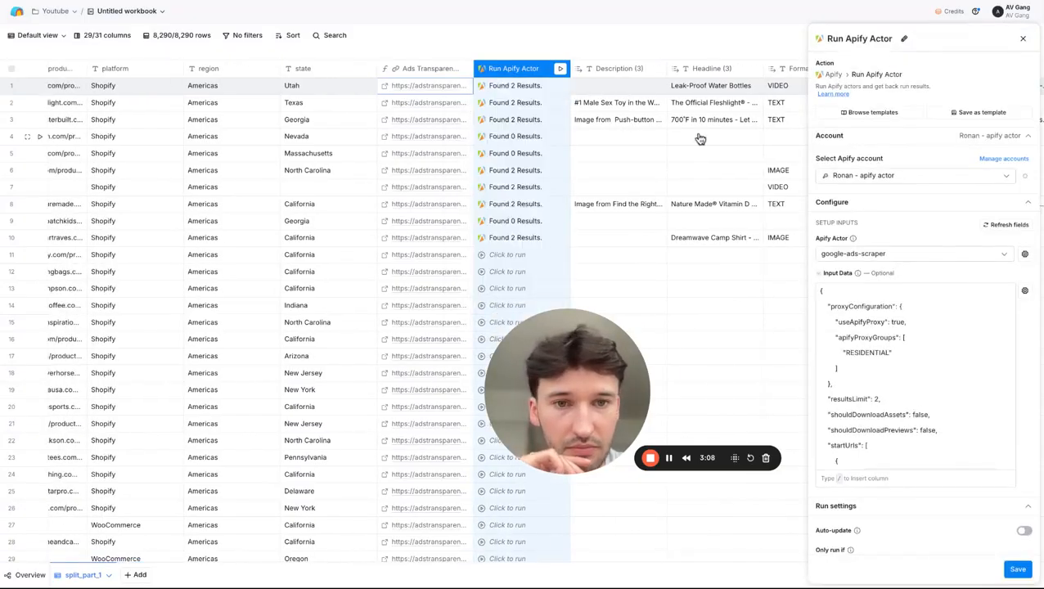
left_click(907, 182)
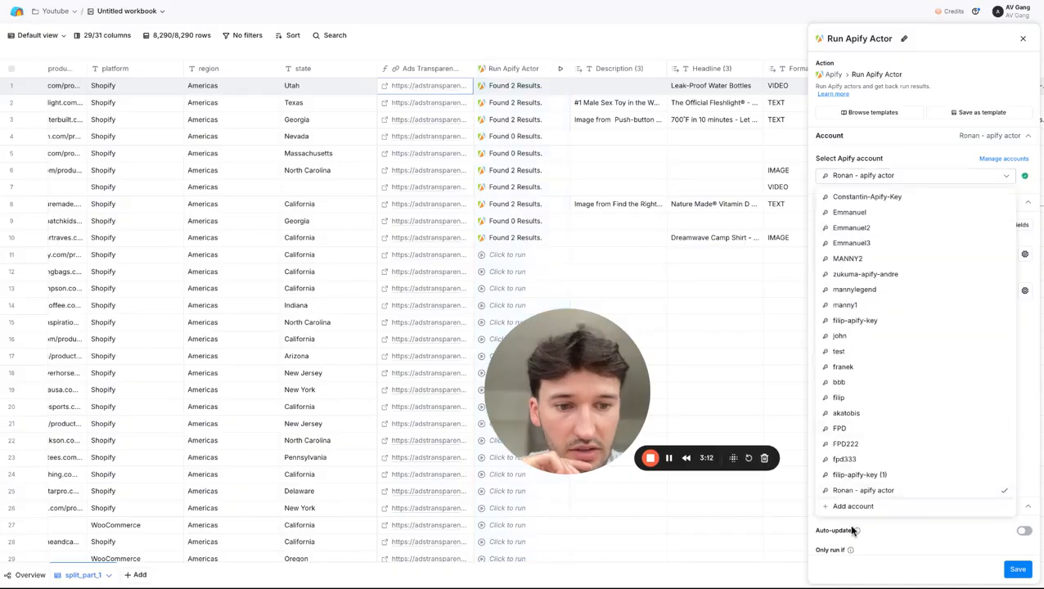
left_click(887, 182)
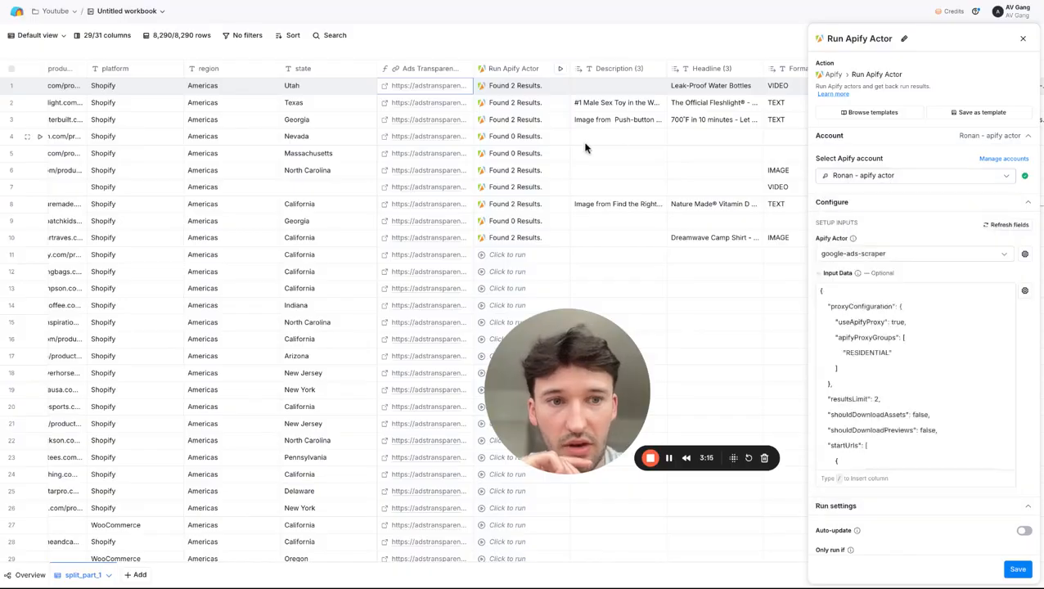
Switch to the Google Ads Scraper actor in Apify and look through its available integrations.
left_click(224, 2)
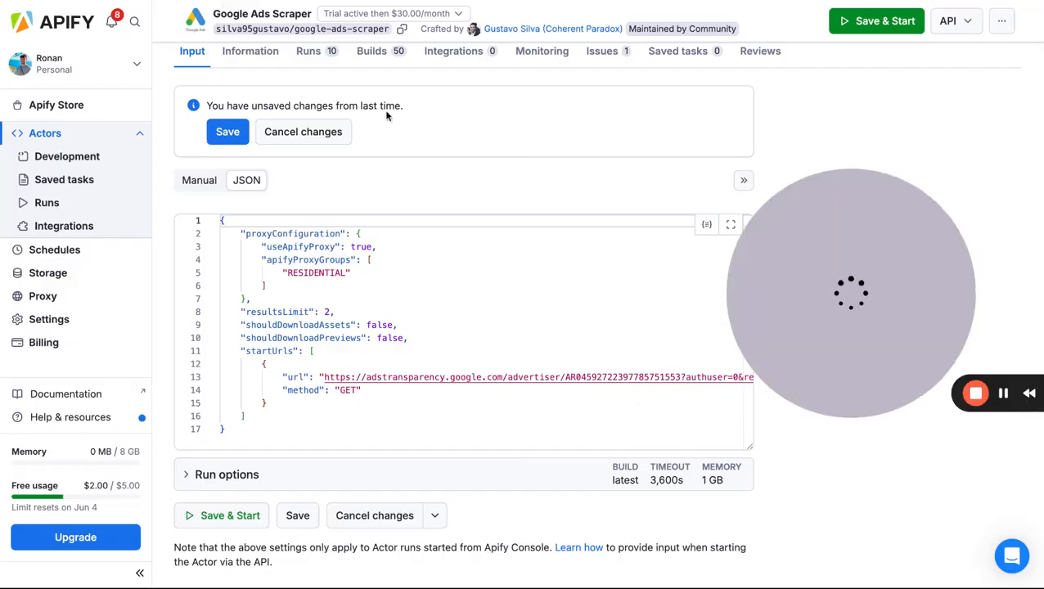
left_click(456, 55)
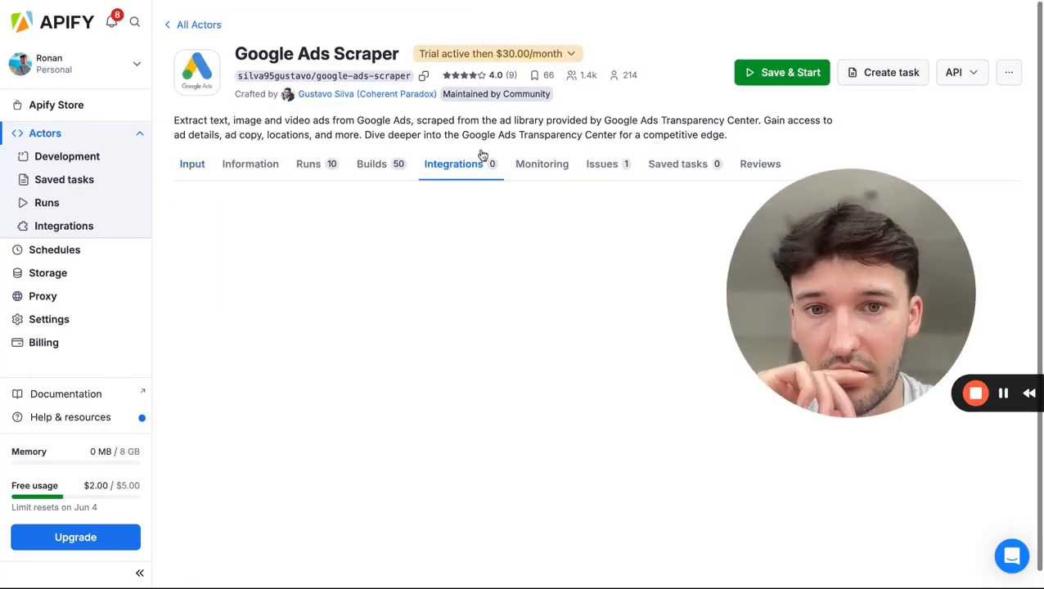
scroll(550, 366, "down", 10)
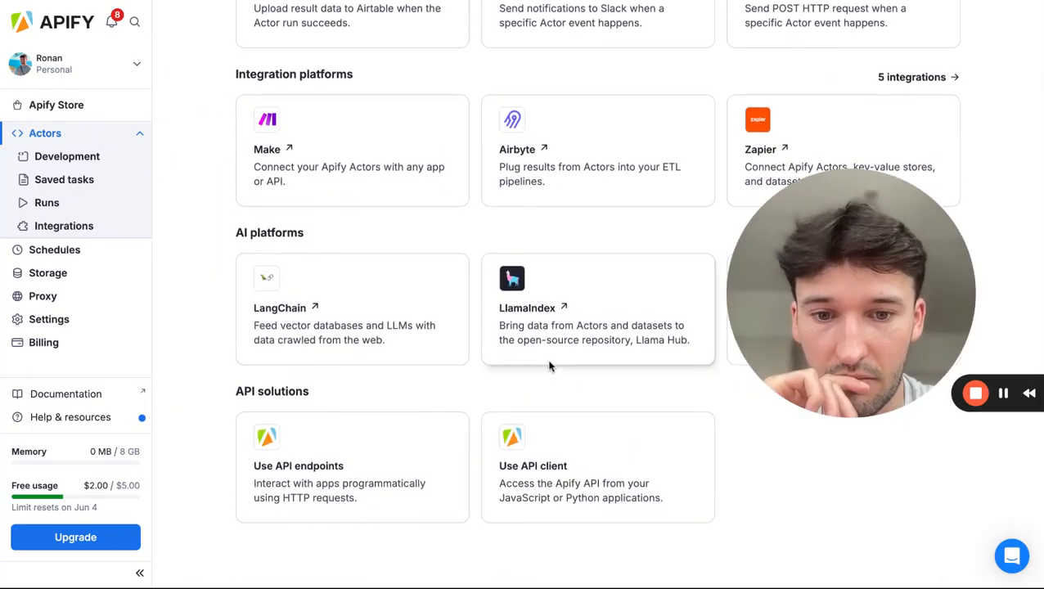
scroll(572, 378, "up", 10)
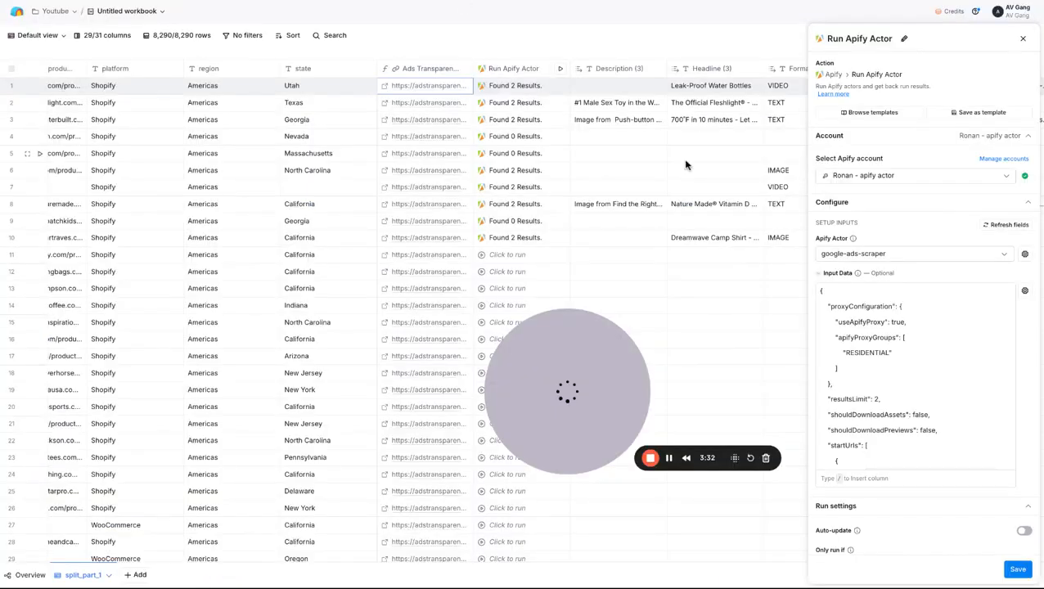
Back in Clay, examine the Run Apify Actor input JSON, including the Ads Transparency URL in startUrls, and the run settings, then close them unchanged.
scroll(936, 323, "down", 4)
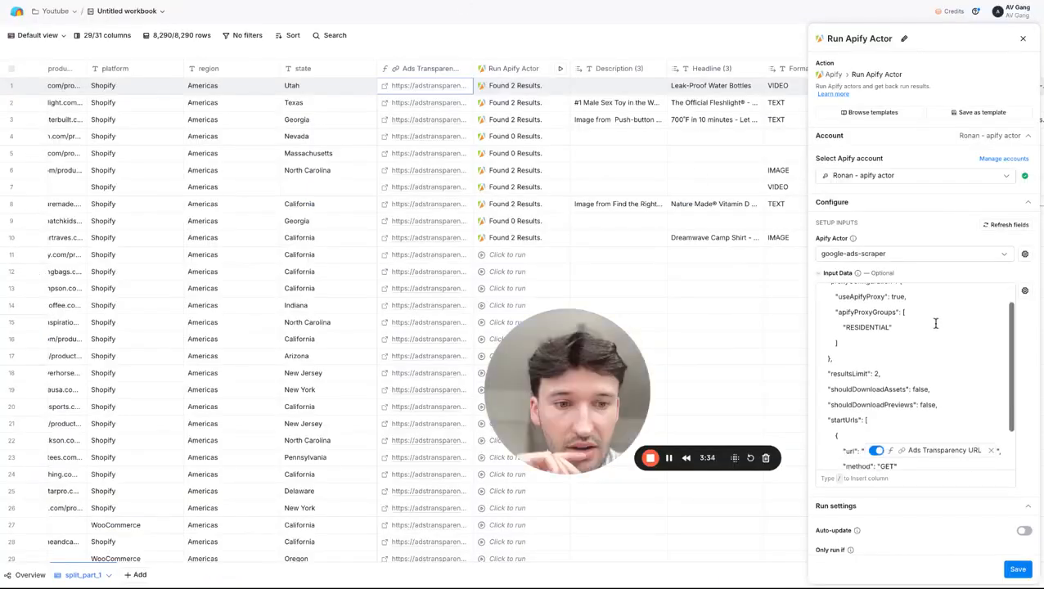
scroll(935, 323, "up", 5)
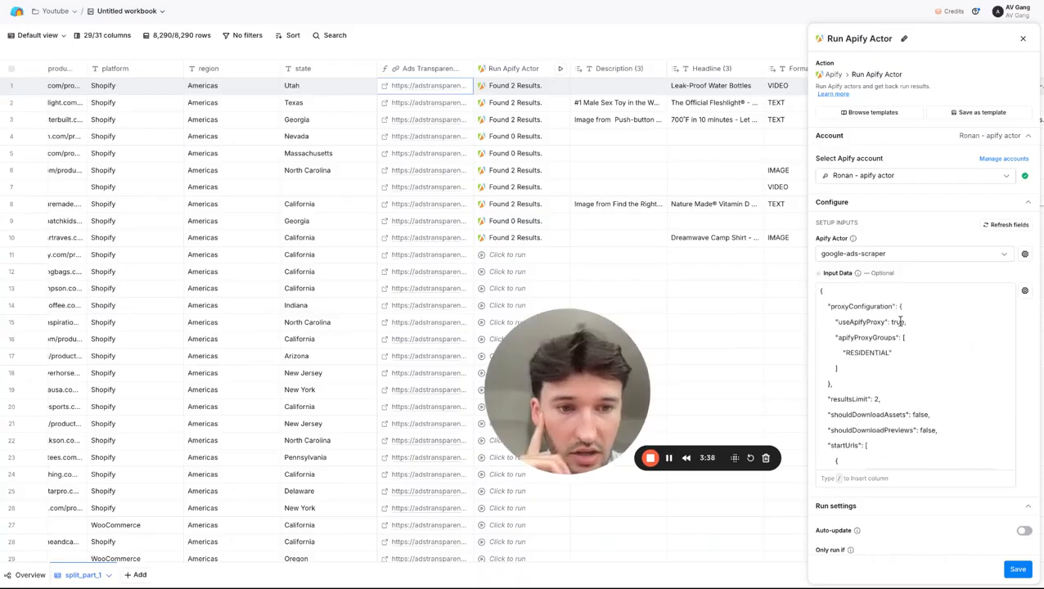
scroll(921, 365, "down", 2)
scroll(920, 368, "up", 2)
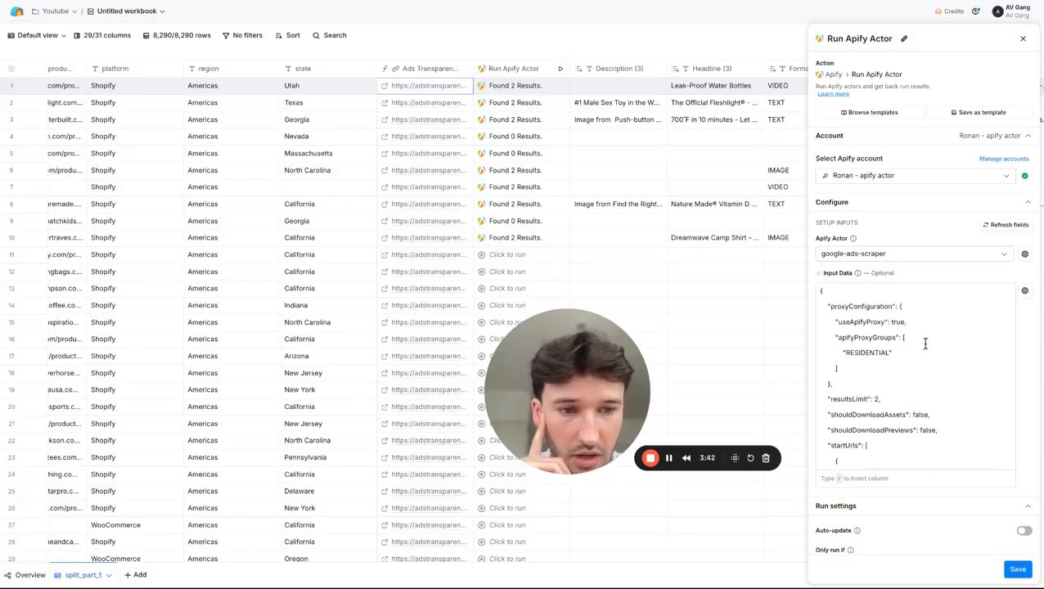
scroll(923, 340, "down", 5)
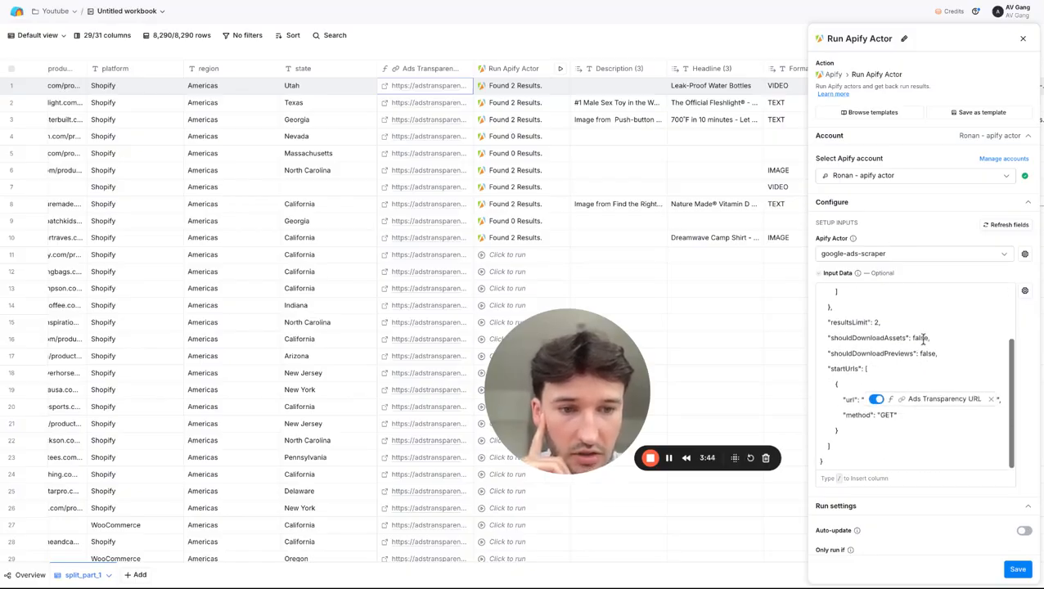
mouse_move(920, 400)
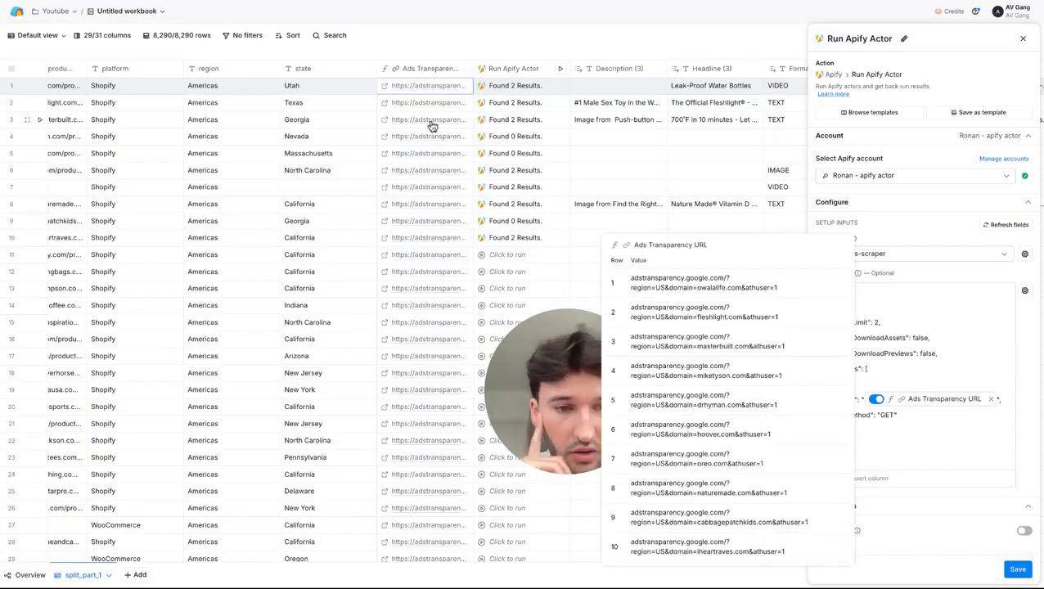
left_click(956, 351)
scroll(956, 350, "down", 1)
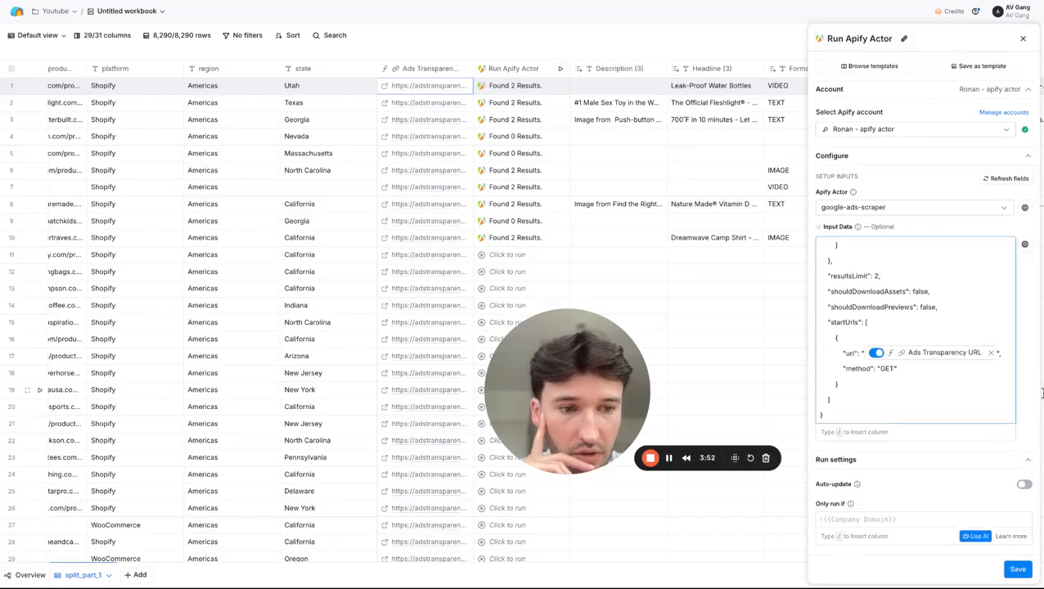
scroll(1041, 390, "down", 1)
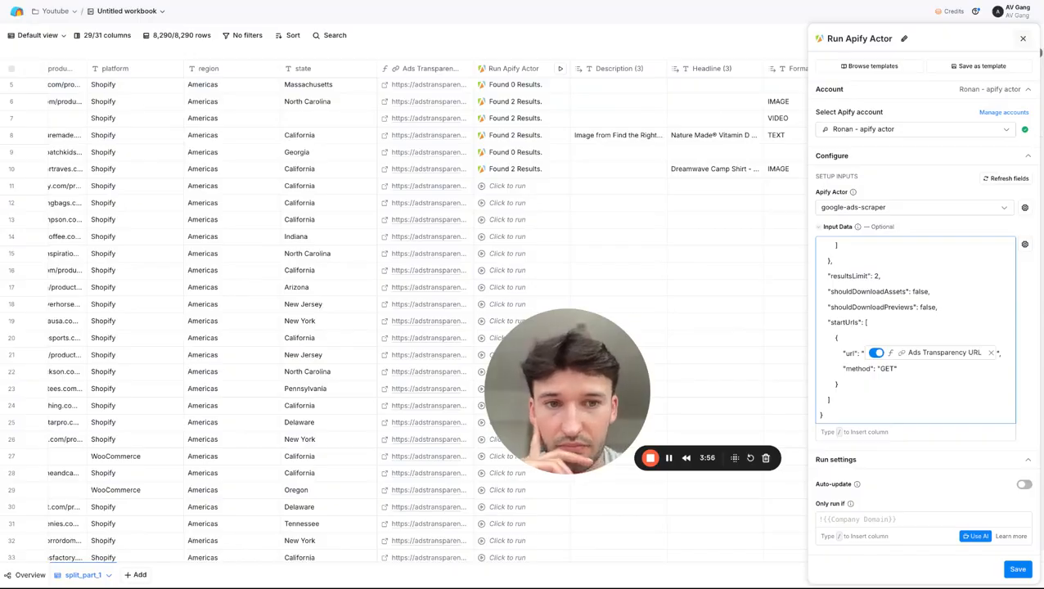
key("super+Tab")
left_click(1023, 38)
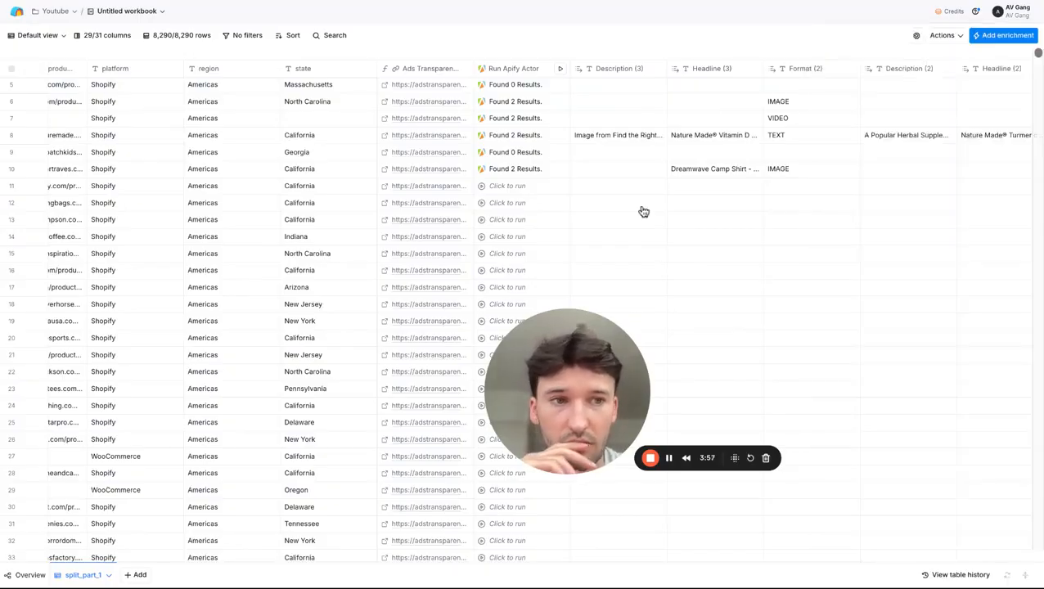
Inspect row 1's Run Apify Actor output, expanding the first result down to its first ad variation's headline and description.
scroll(631, 212, "up", 1)
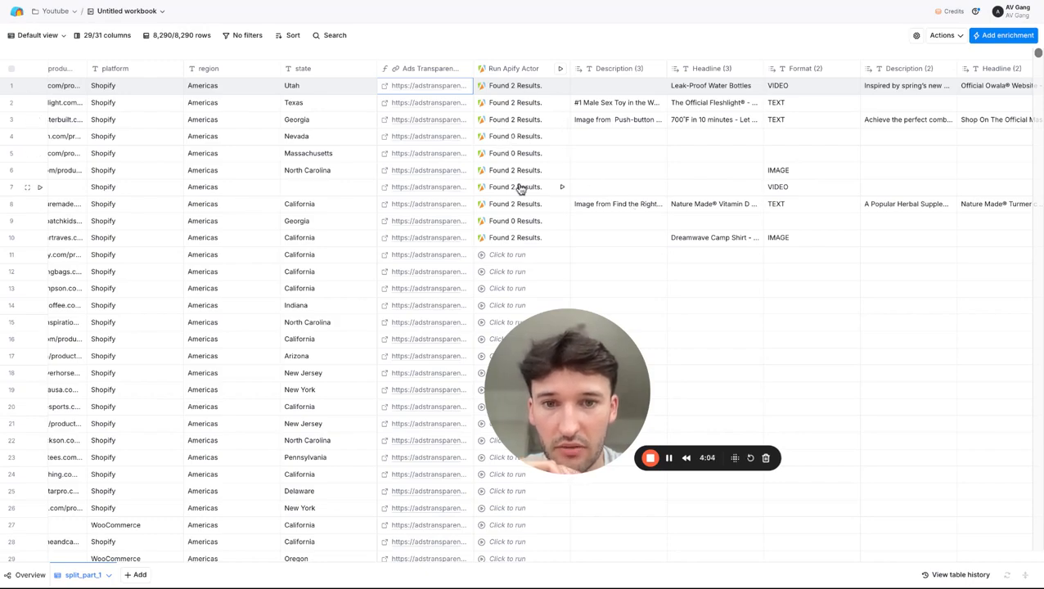
left_click(519, 89)
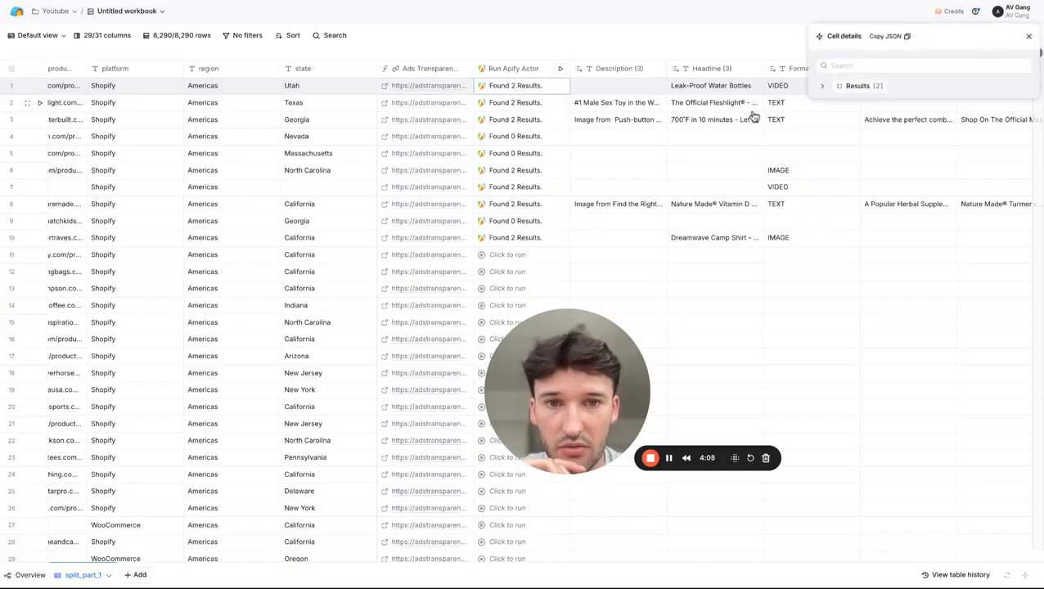
left_click(823, 87)
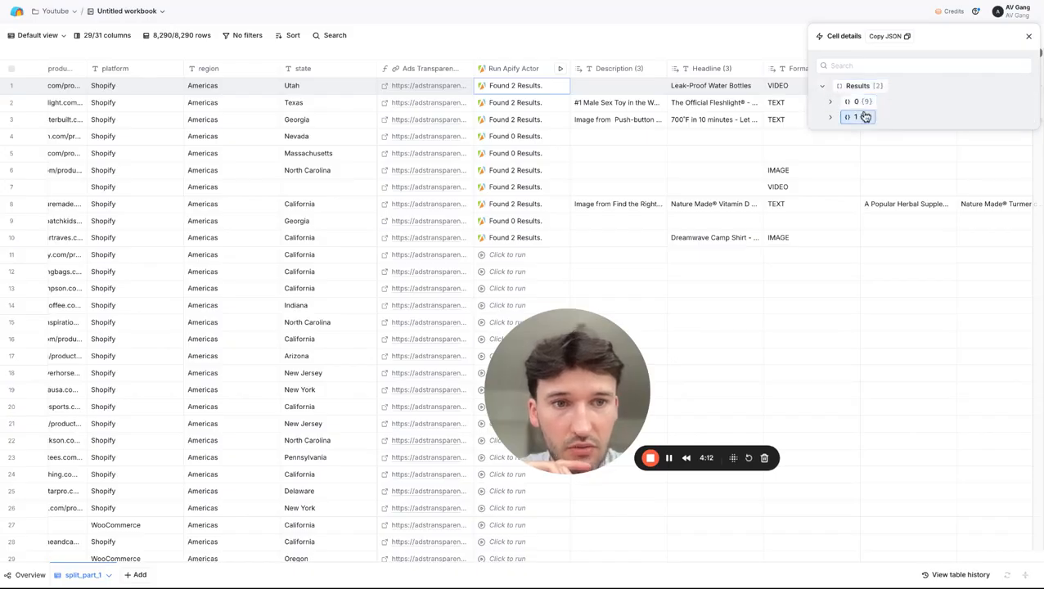
left_click(832, 103)
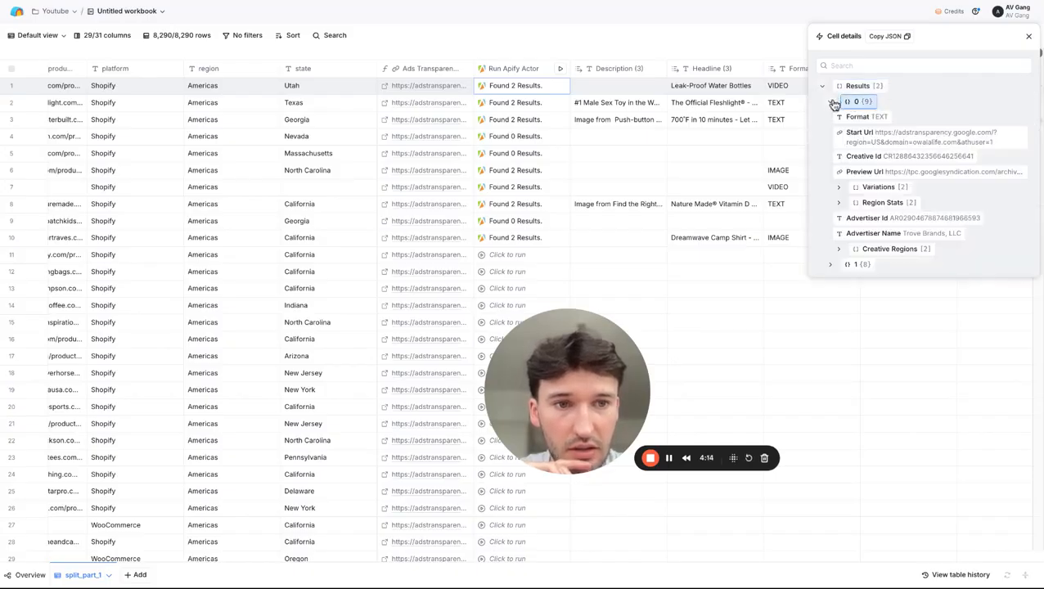
left_click(839, 188)
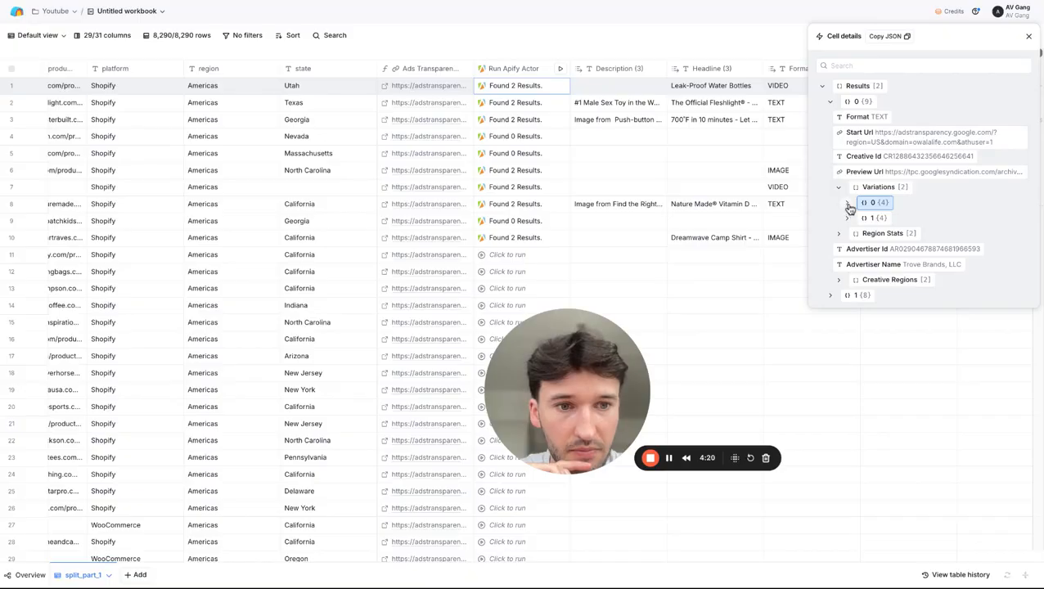
left_click(848, 203)
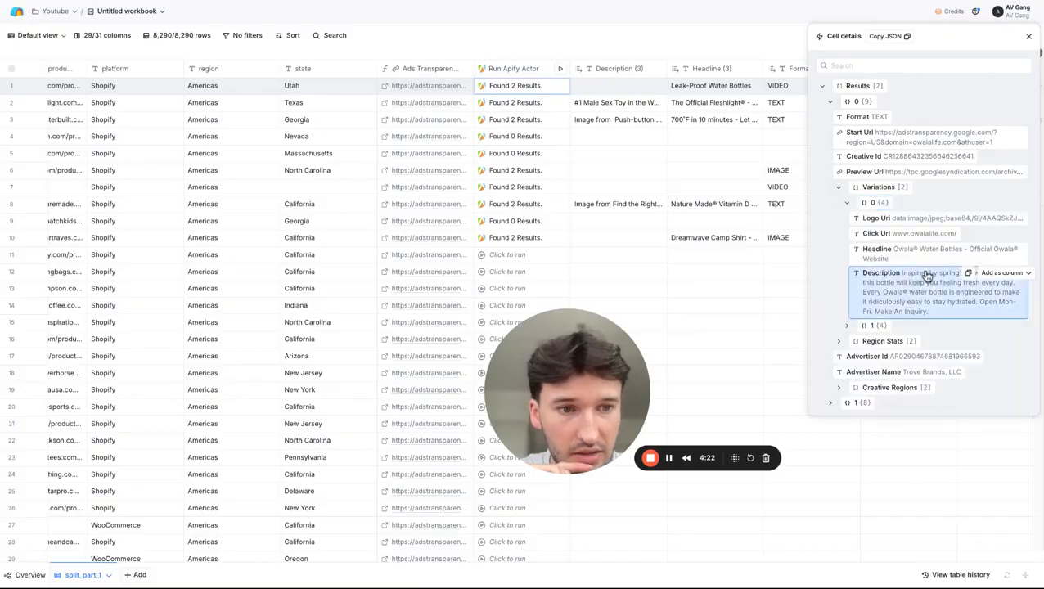
Examine the second result and the first result's second ad variation in row 1's output, and close the cell details.
left_click(833, 404)
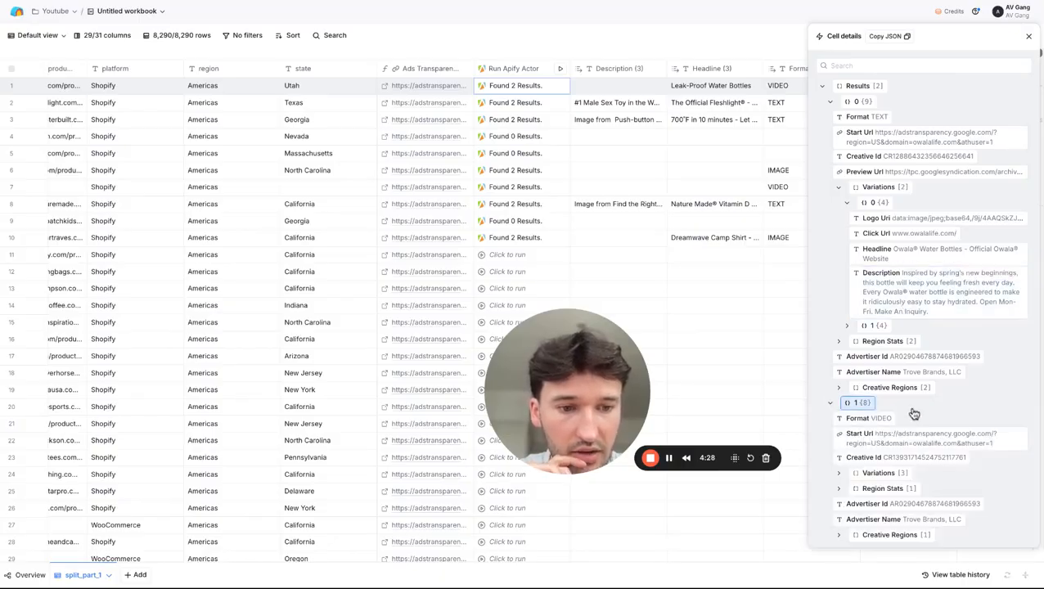
mouse_move(854, 289)
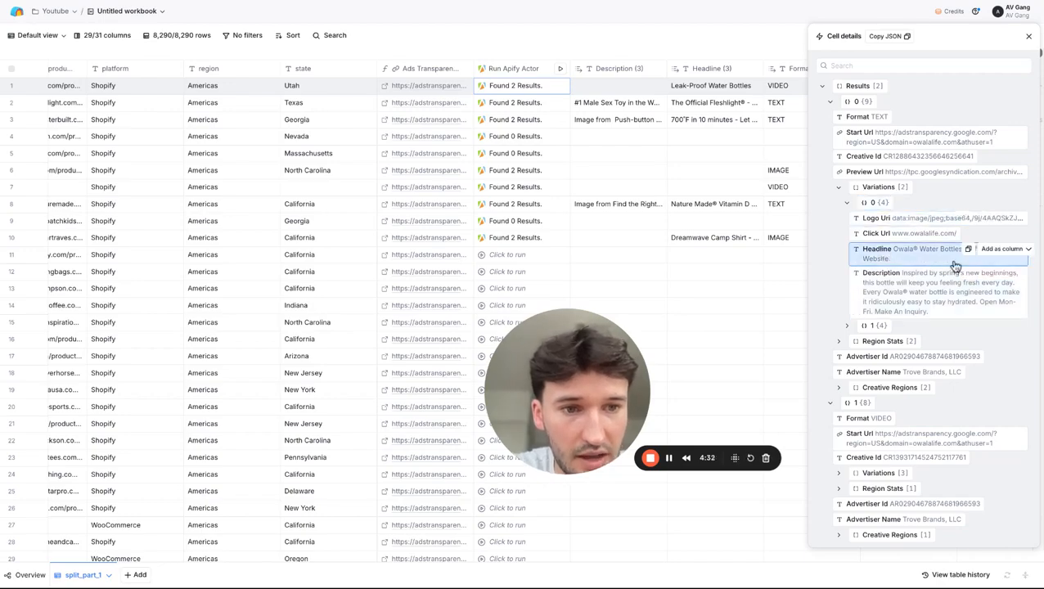
left_click(883, 329)
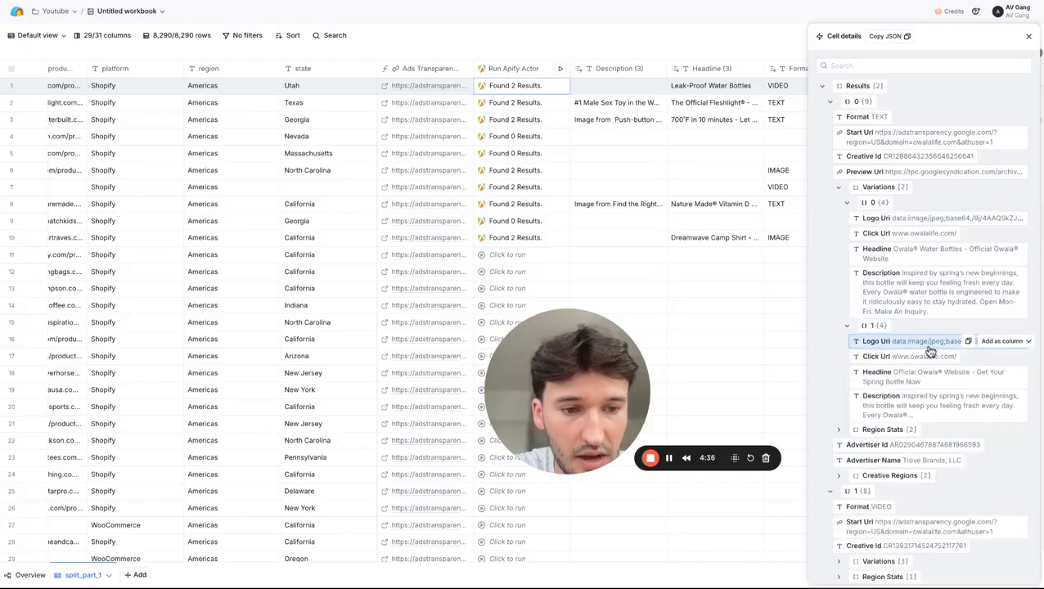
scroll(929, 351, "down", 2)
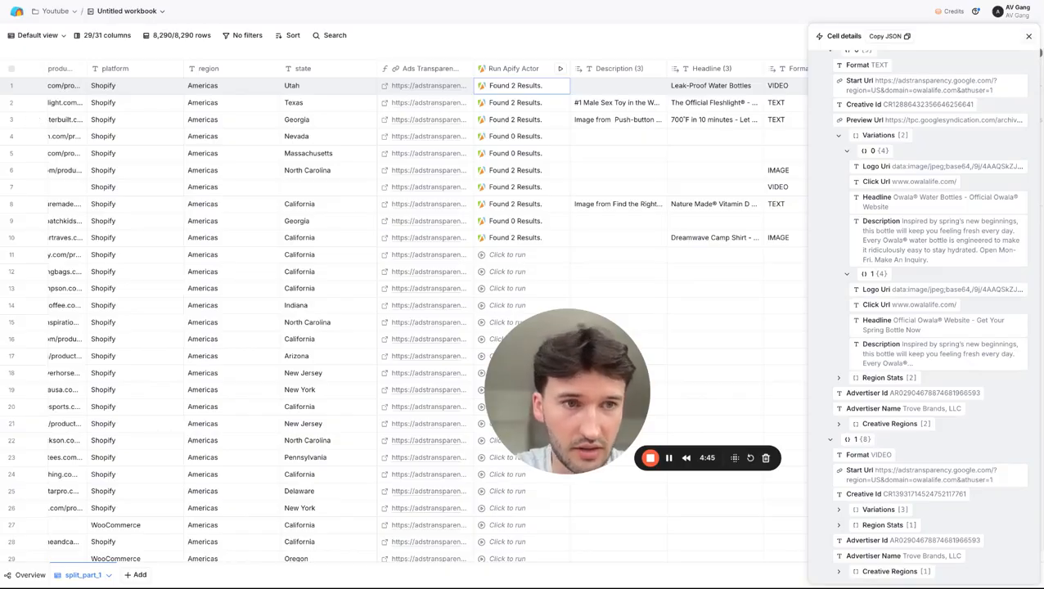
left_click(1029, 36)
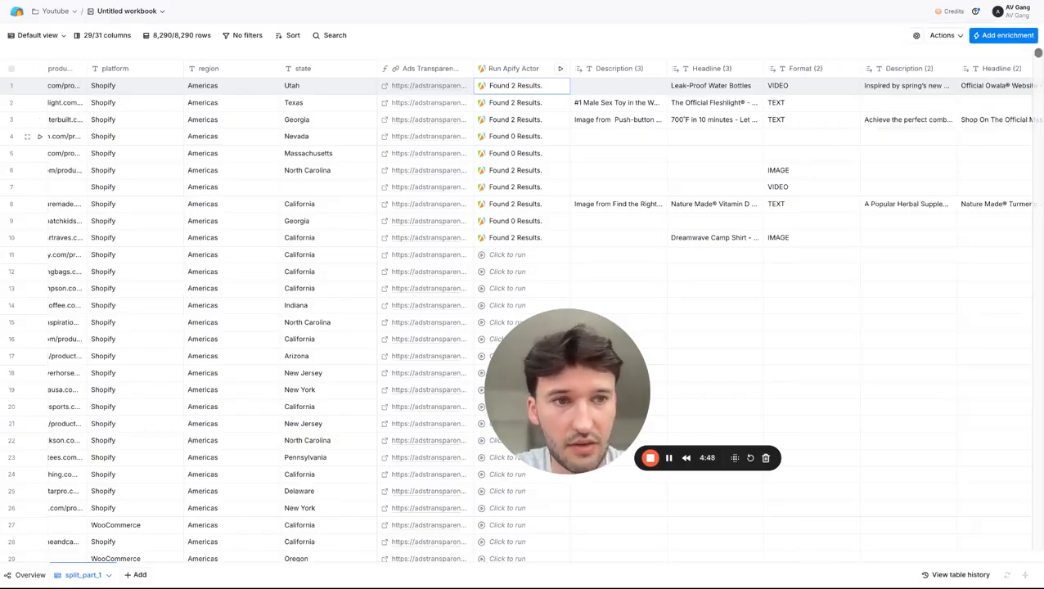
Examine the checkbox formula in New Column and its Formula Generator prompt about results and TEXT format, and close both without changes.
scroll(523, 136, "right", 10)
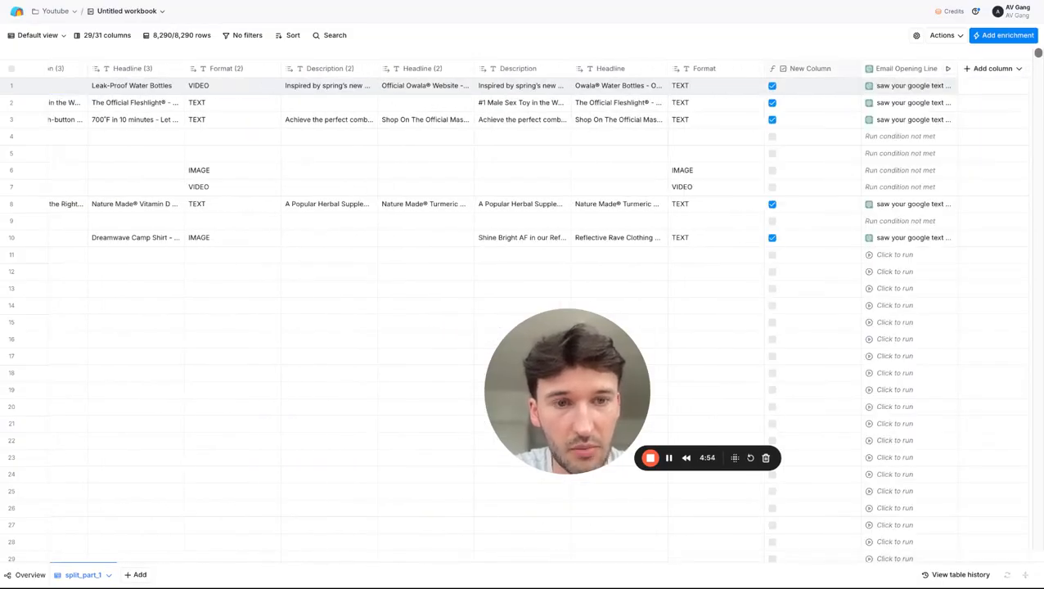
left_click(806, 68)
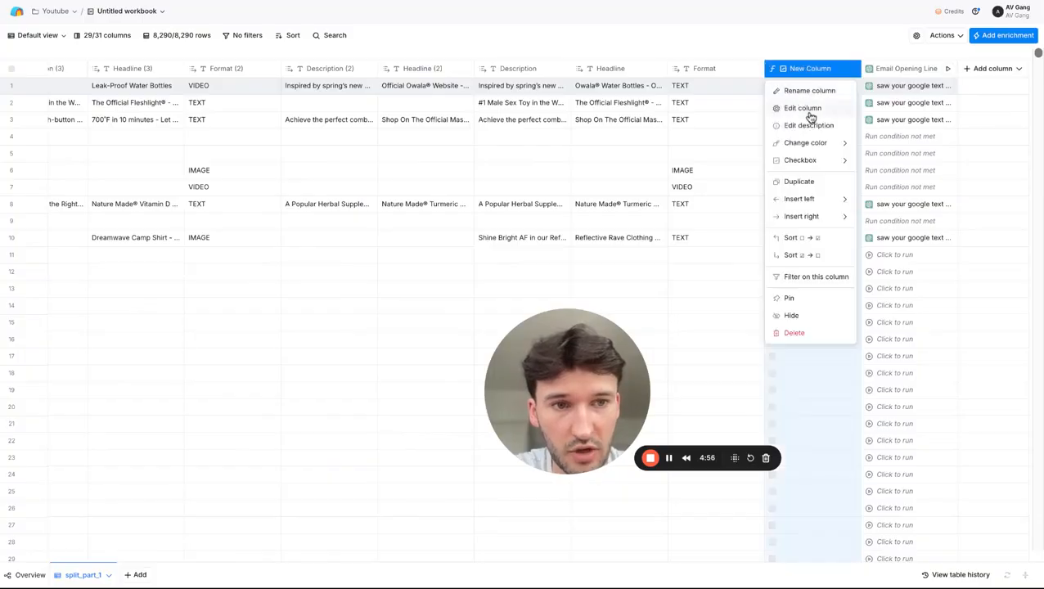
left_click(806, 108)
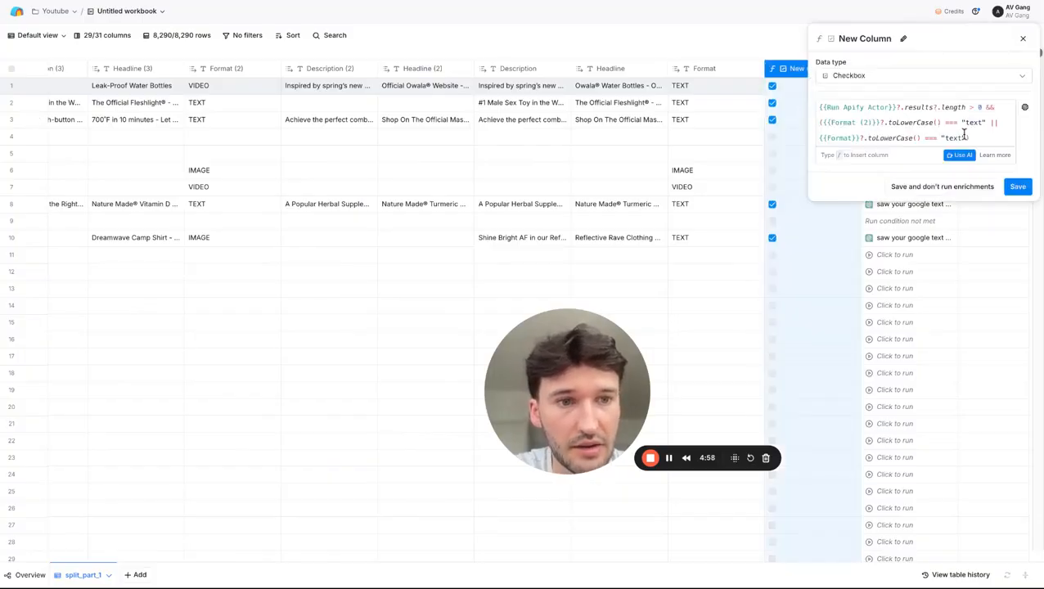
left_click(958, 155)
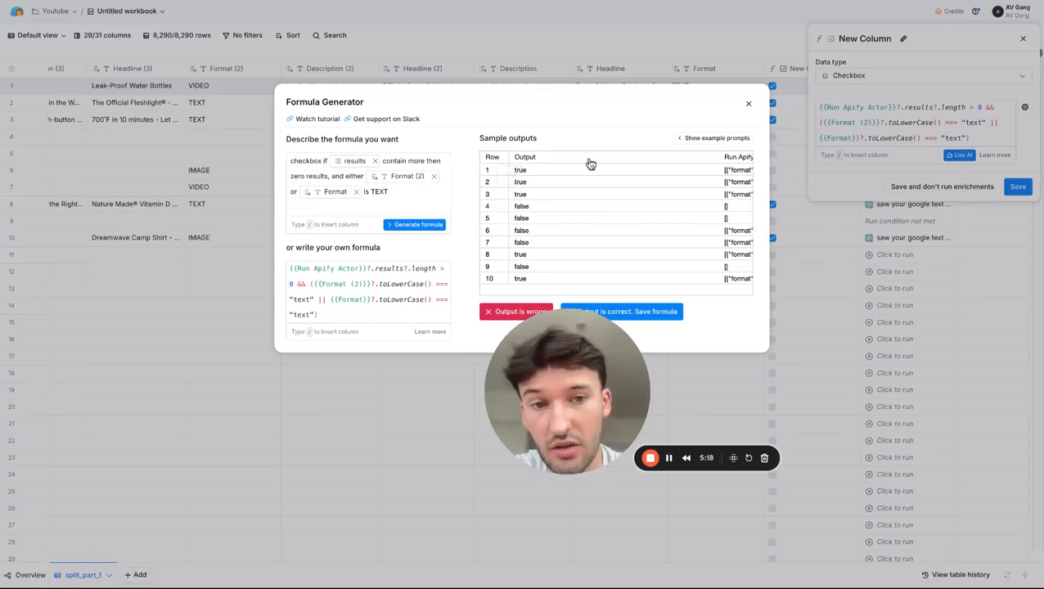
left_click(437, 193)
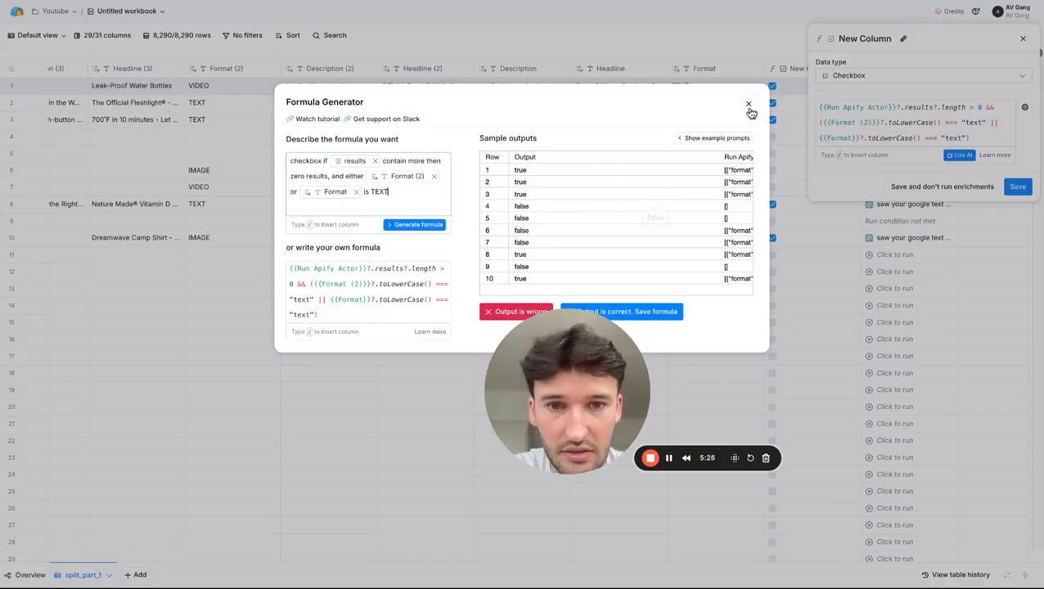
left_click(748, 107)
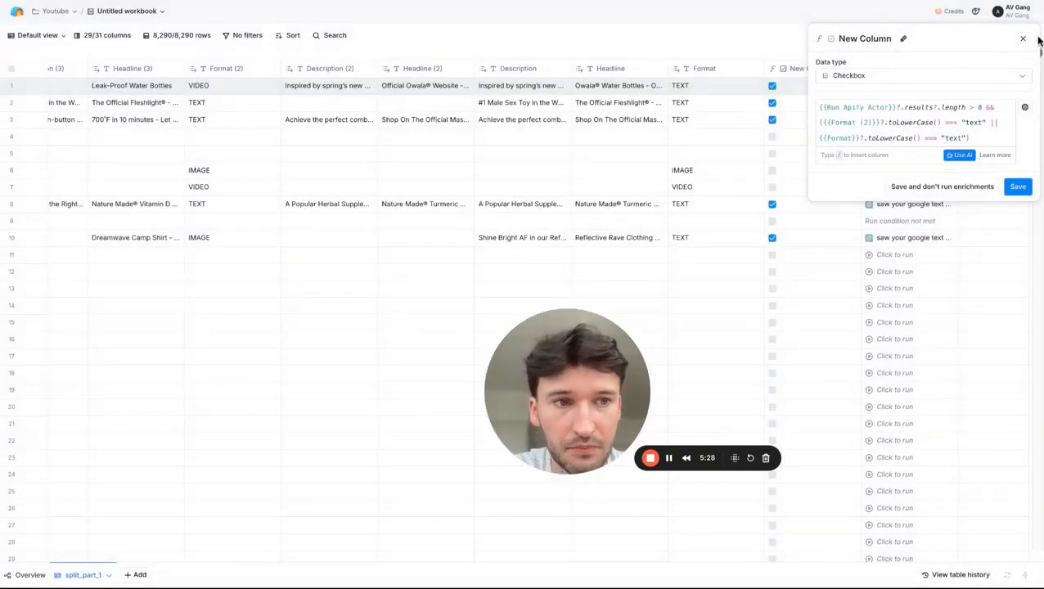
left_click(1024, 40)
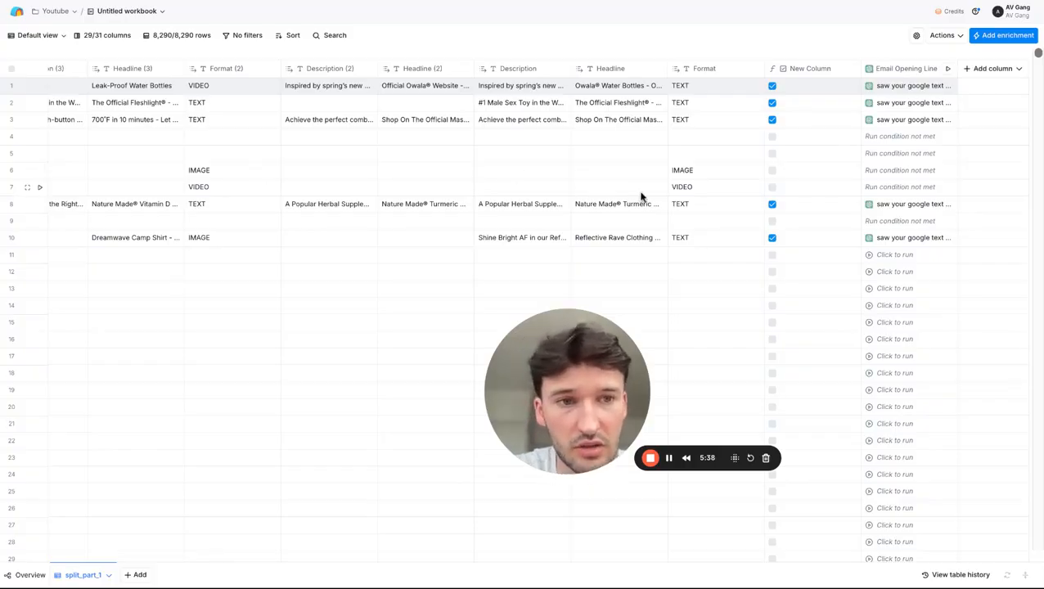
Open the Email Opening Line column's configuration and read its prompt against the table's Format, Headline and Description columns.
left_click(907, 70)
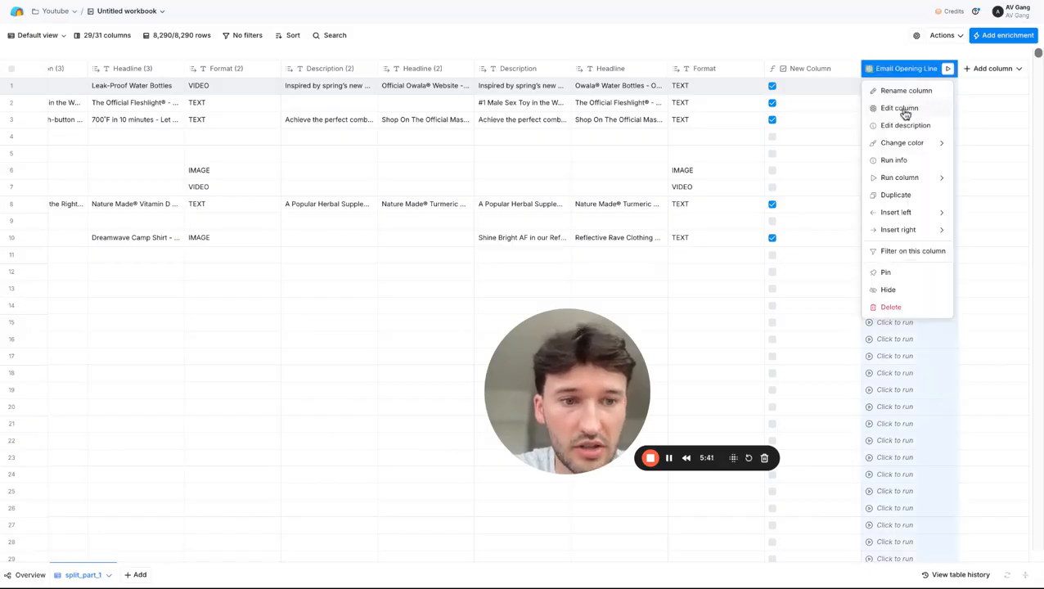
left_click(903, 110)
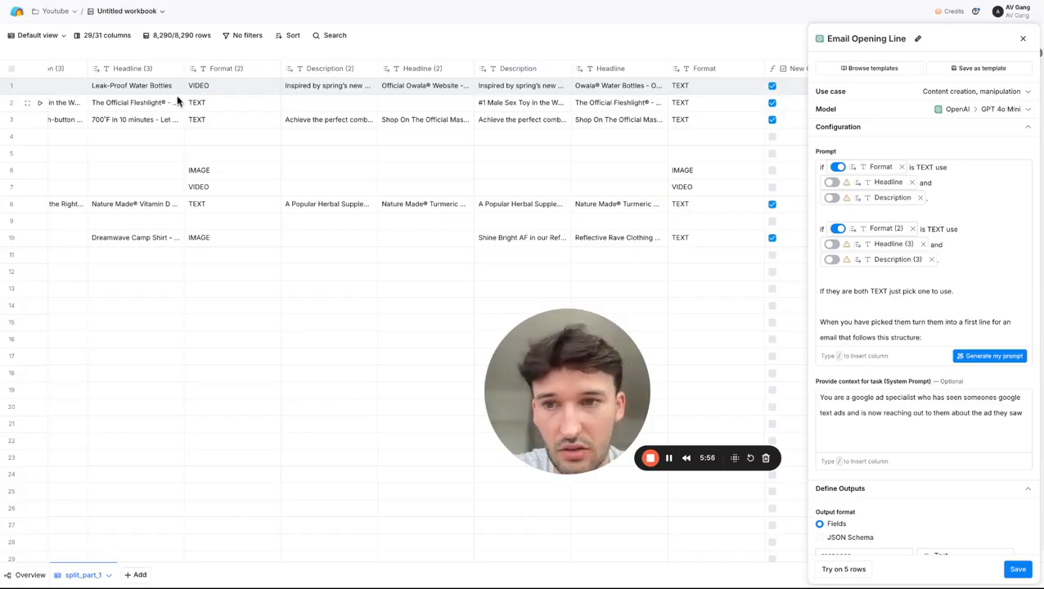
scroll(135, 103, "left", 2)
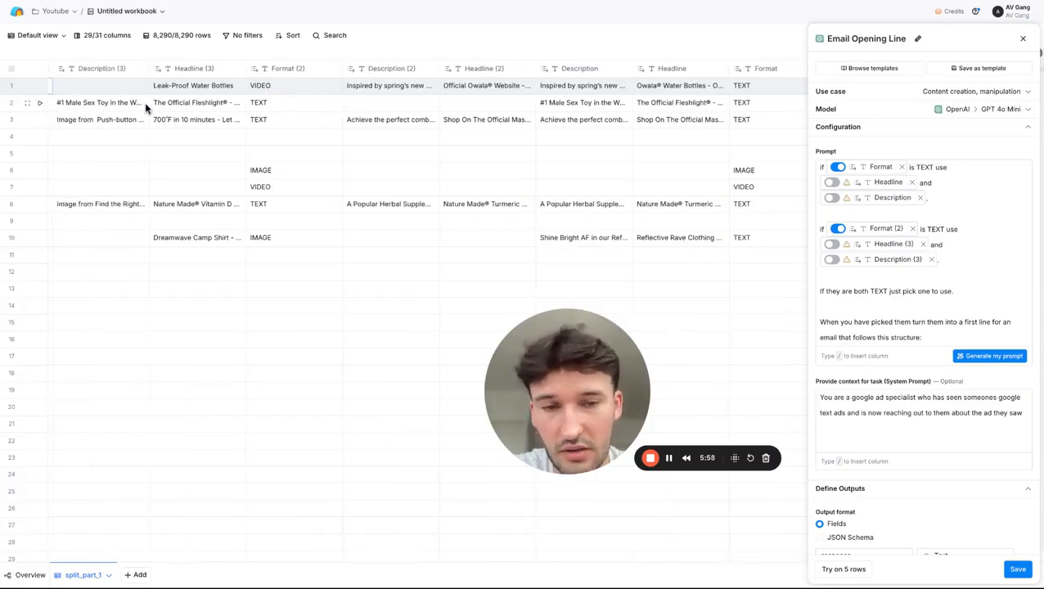
scroll(429, 158, "right", 1)
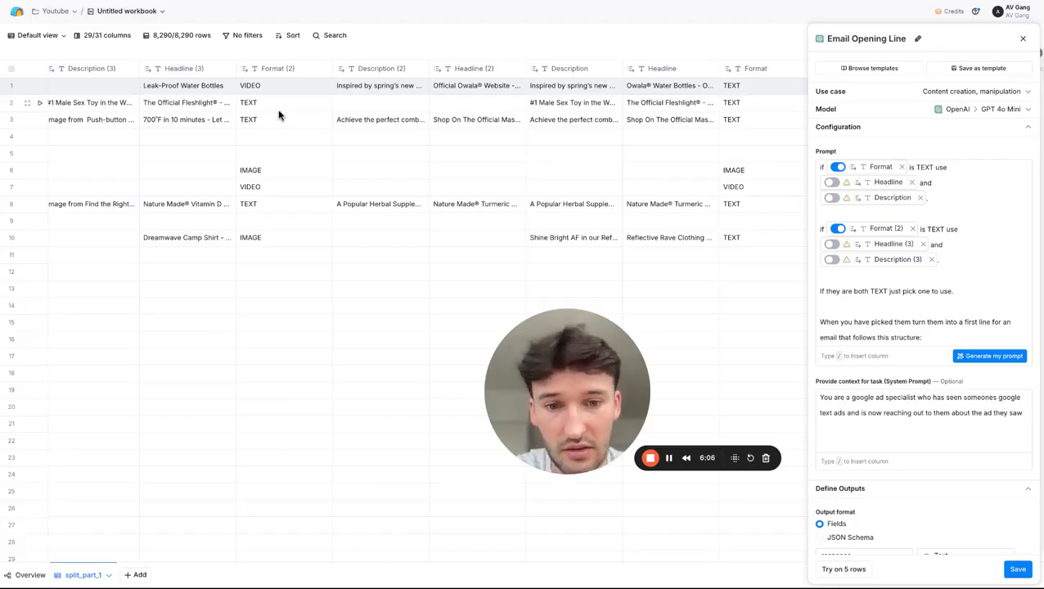
left_click(966, 280)
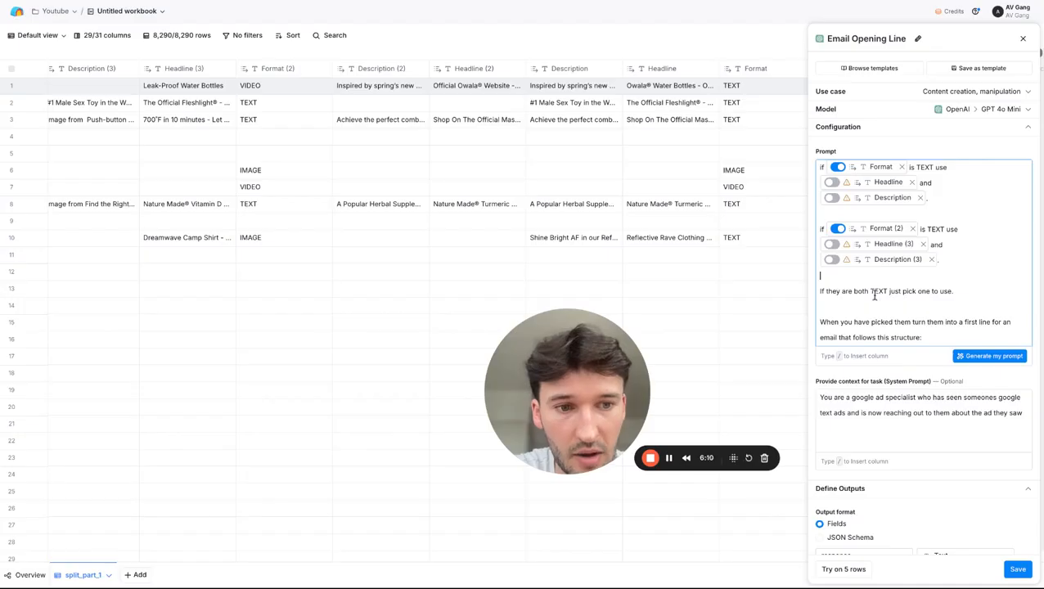
scroll(962, 300, "down", 1)
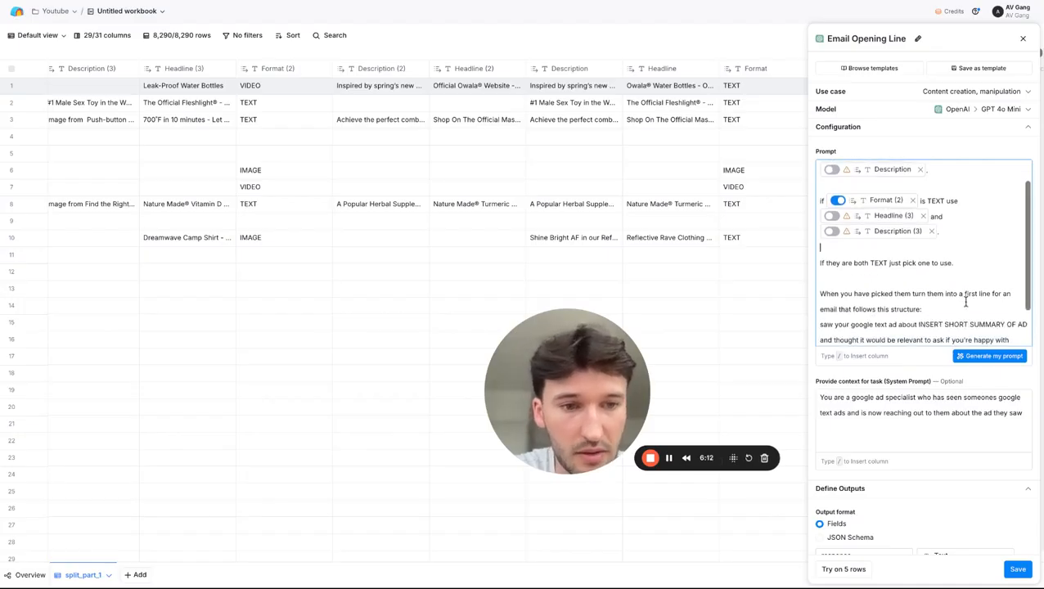
scroll(884, 276, "down", 2)
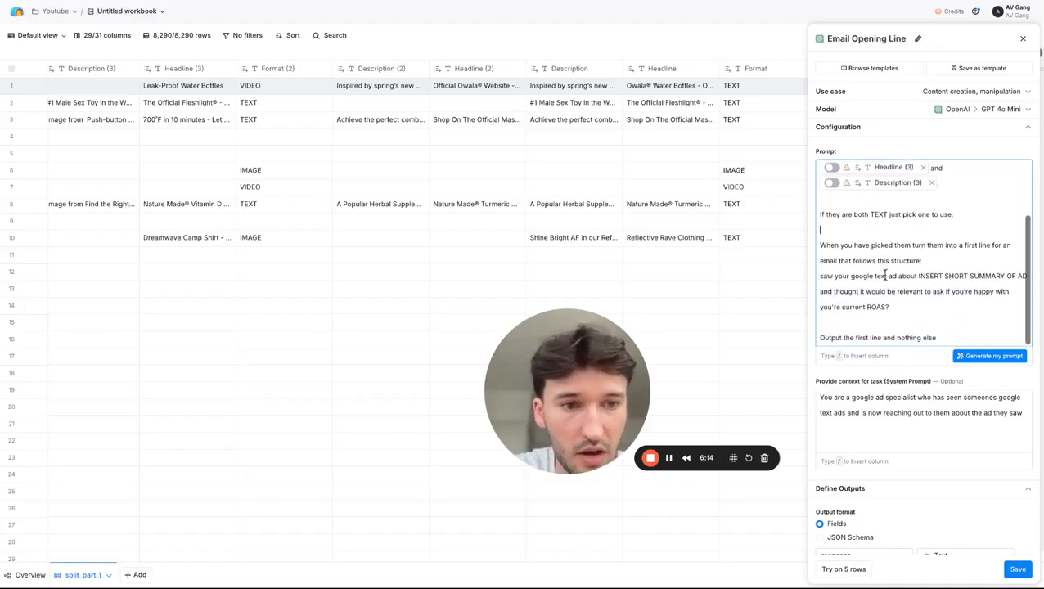
scroll(944, 252, "down", 1)
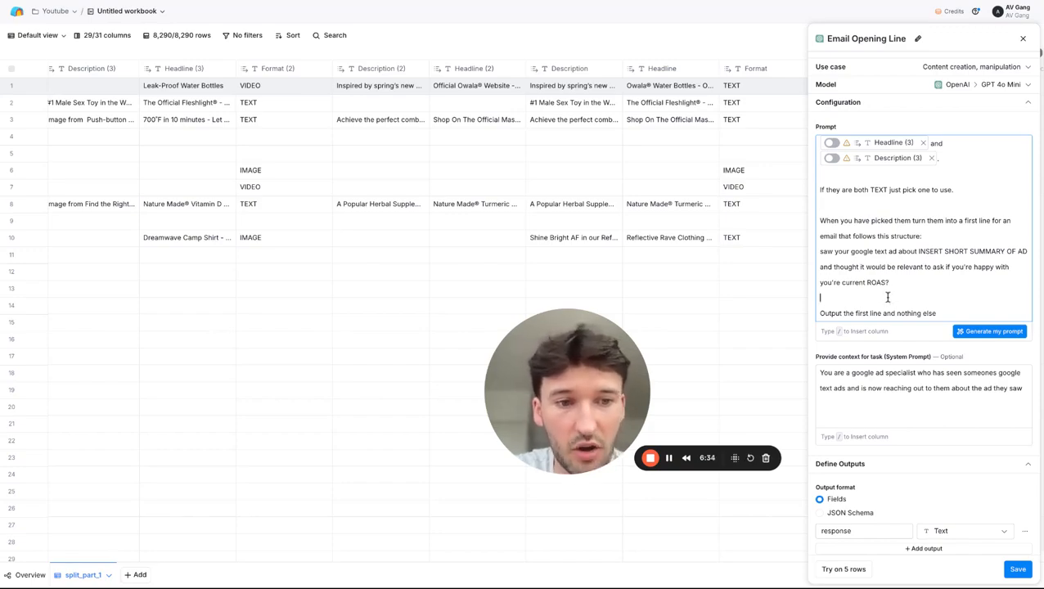
Examine the Email Opening Line column's system prompt, output field definition and run settings.
scroll(910, 296, "down", 1)
scroll(909, 296, "down", 2)
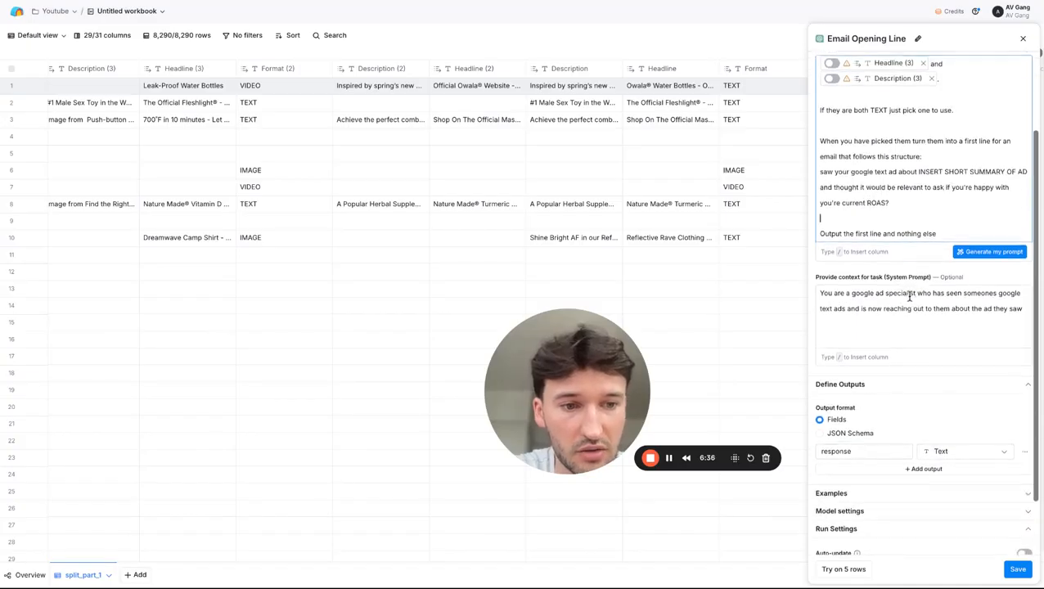
left_click(858, 320)
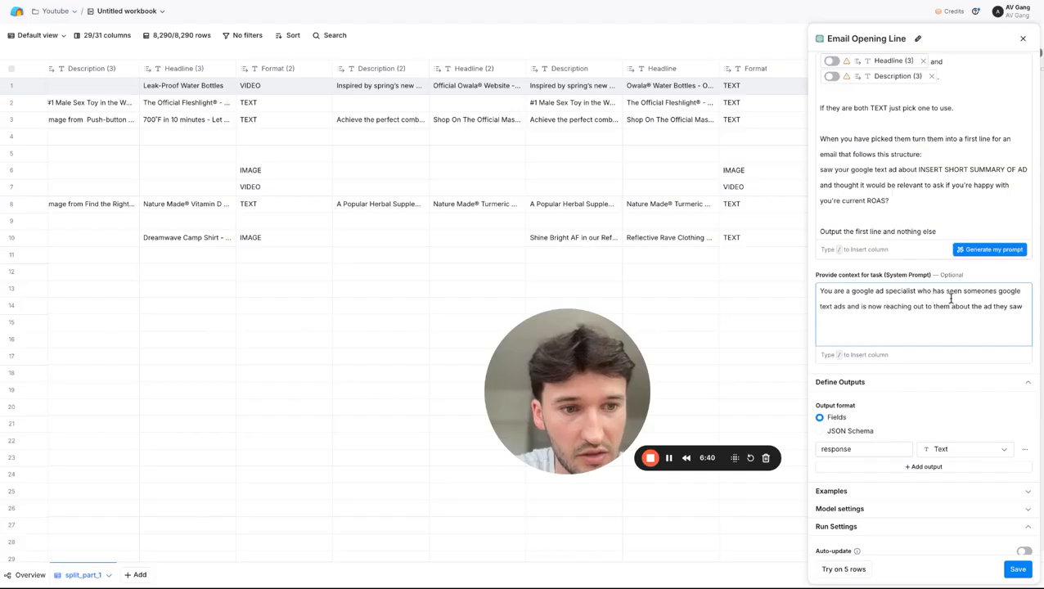
scroll(905, 321, "down", 1)
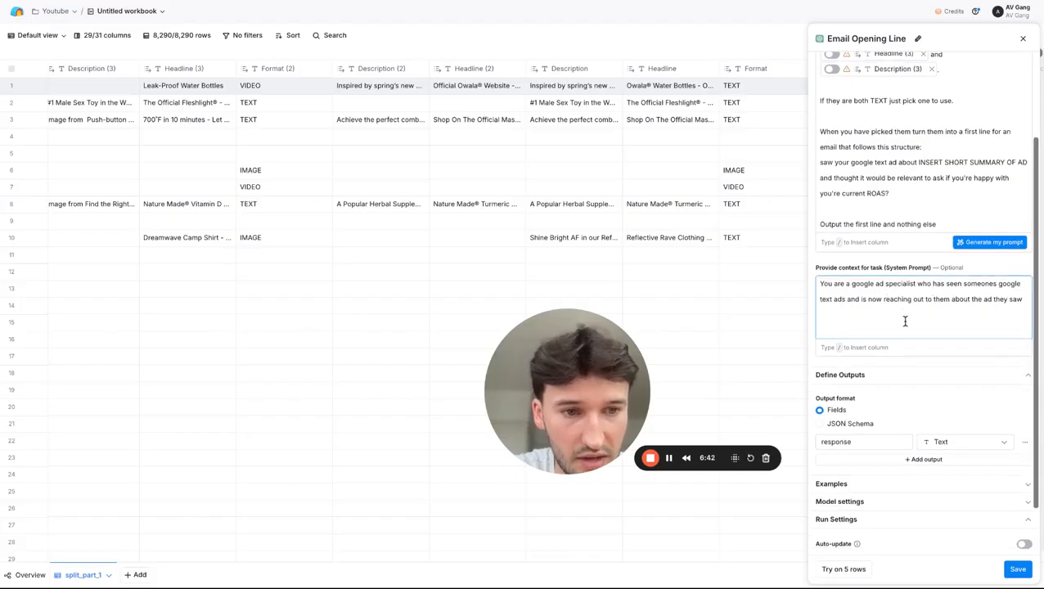
scroll(962, 338, "down", 1)
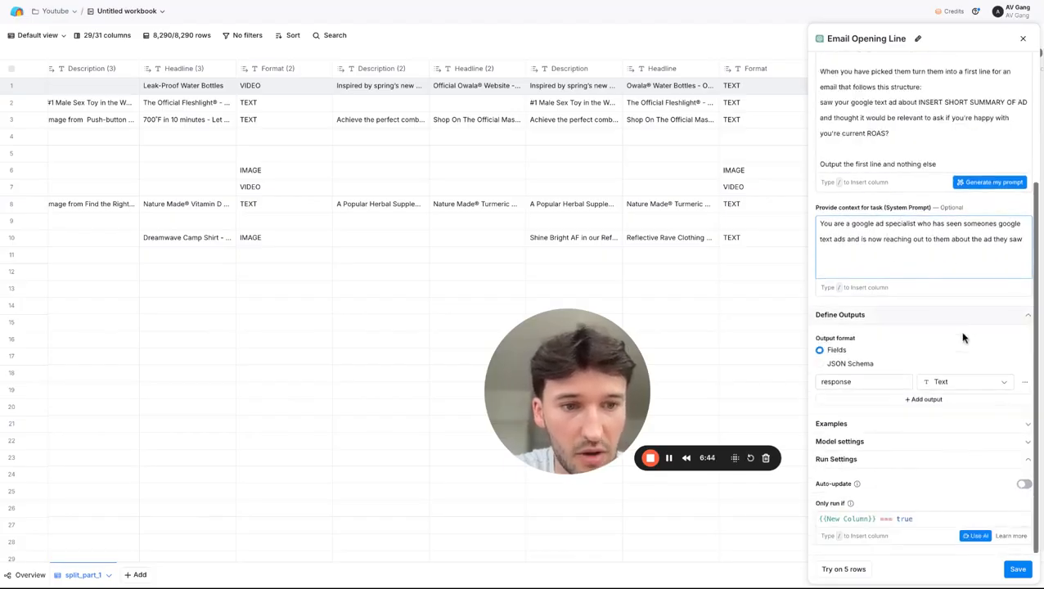
Expand the Examples section and read the Row 1 example's ad inputs and full expected response.
left_click(895, 427)
scroll(940, 358, "down", 2)
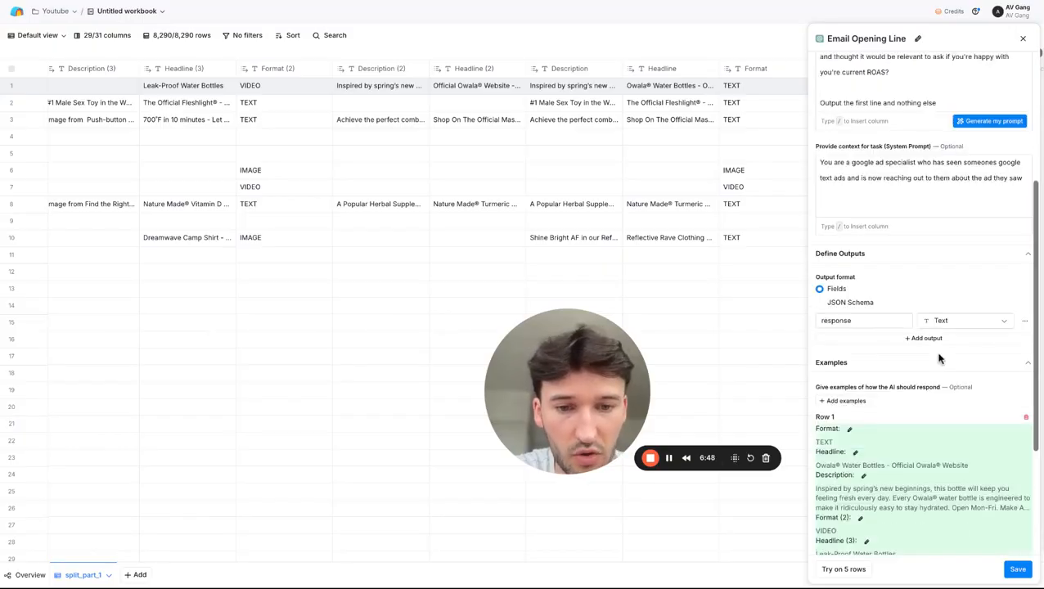
scroll(939, 358, "down", 1)
scroll(939, 359, "down", 2)
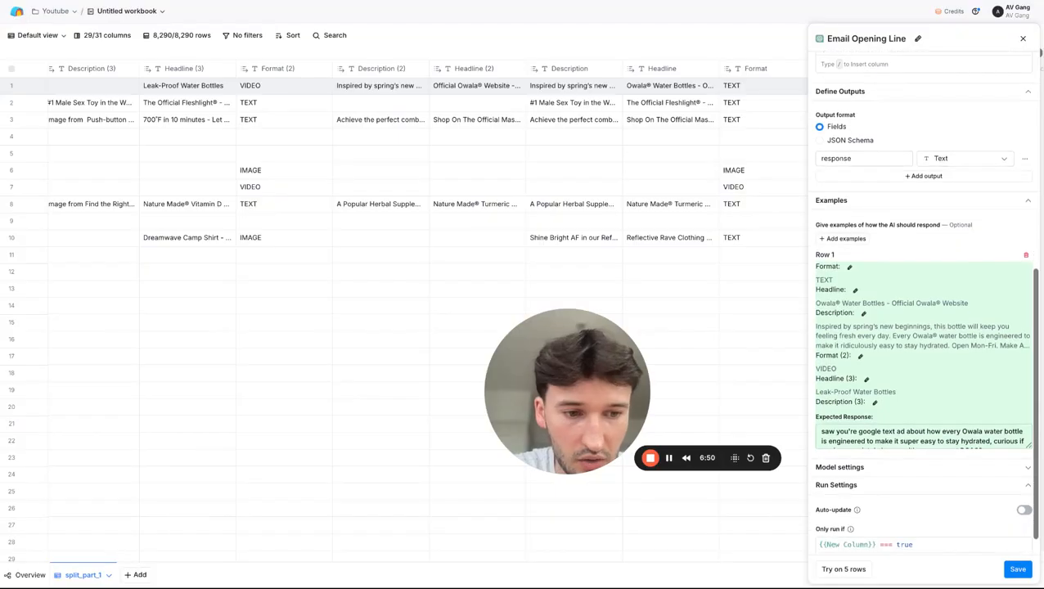
scroll(926, 407, "down", 1)
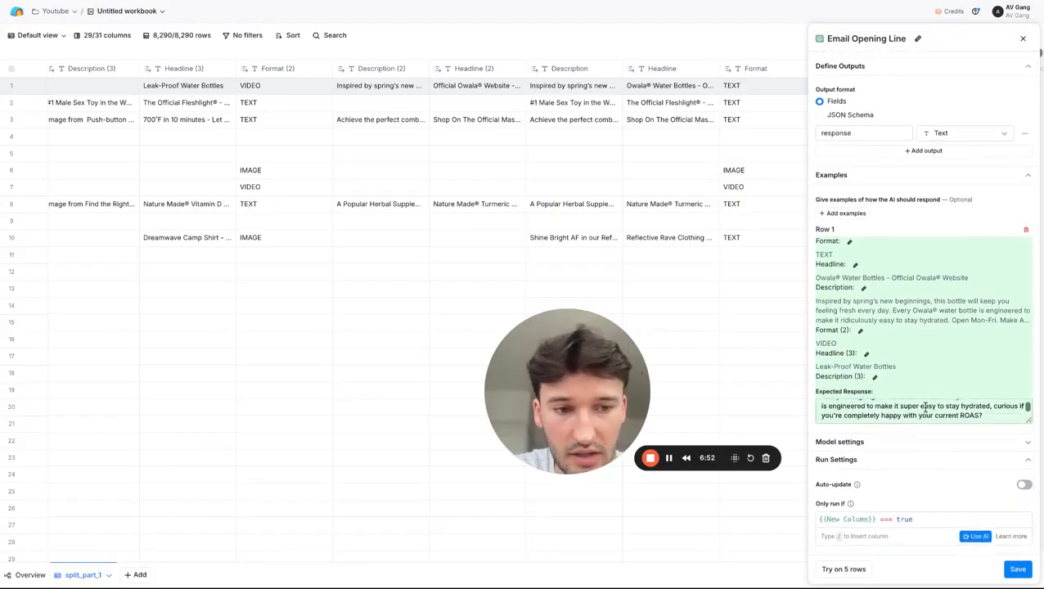
scroll(926, 407, "down", 1)
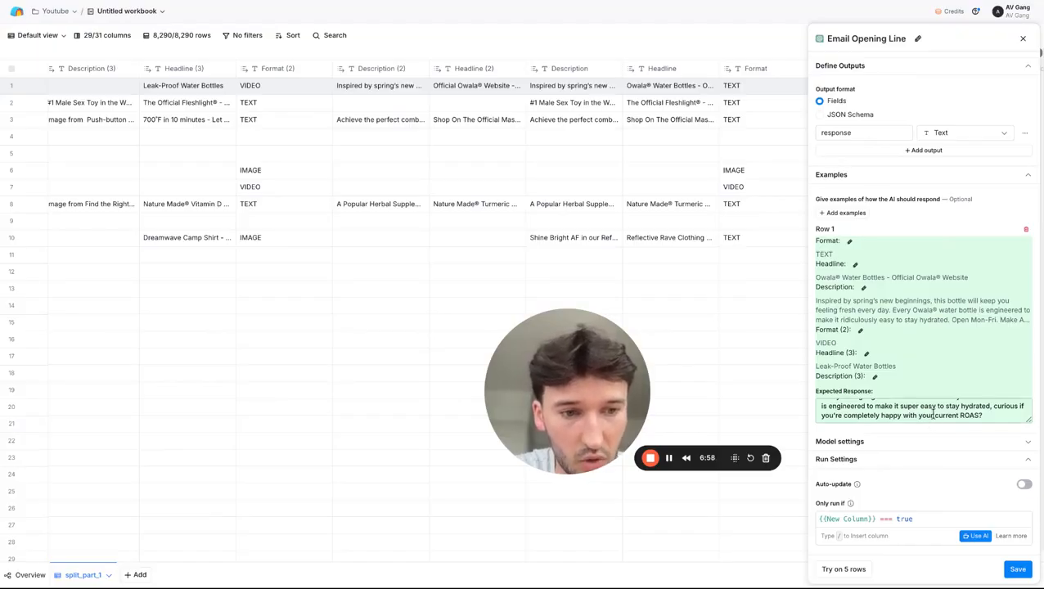
scroll(933, 415, "up", 1)
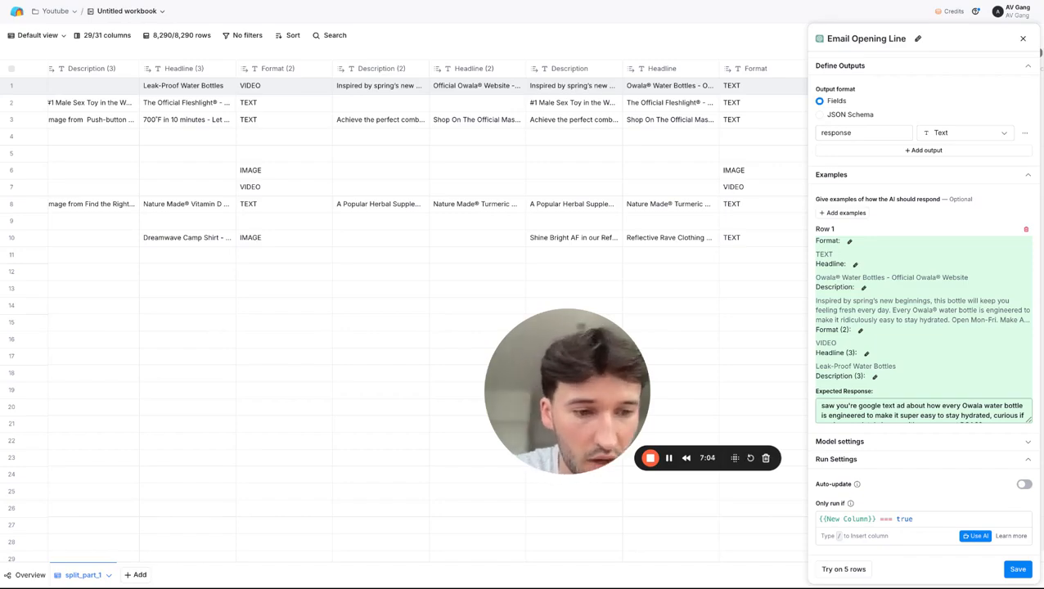
scroll(923, 410, "down", 1)
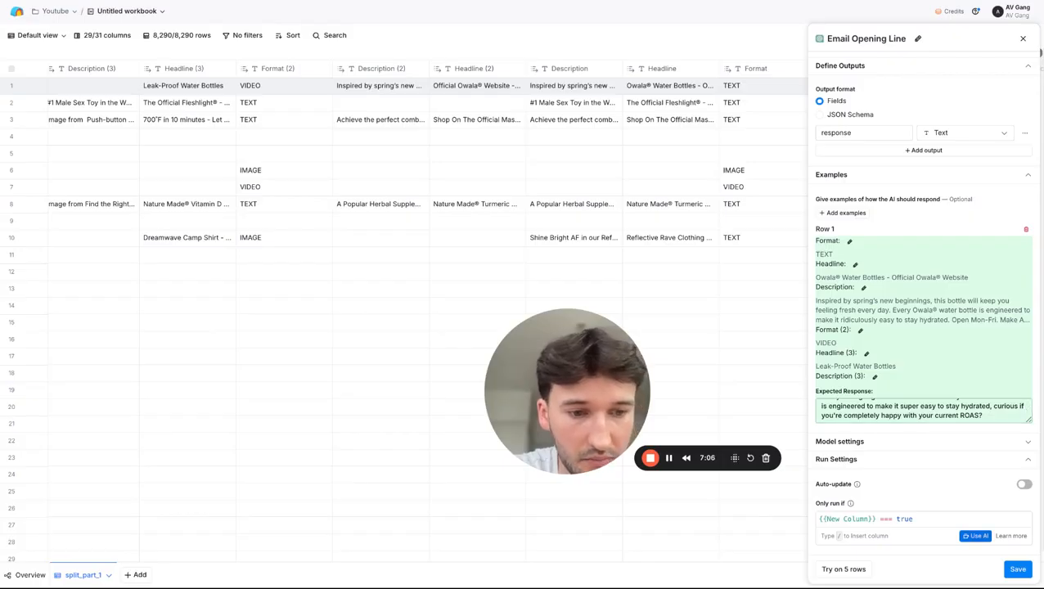
Check the New Column run condition in the conditional run formula generator, close it, and save the Email Opening Line column.
left_click(976, 536)
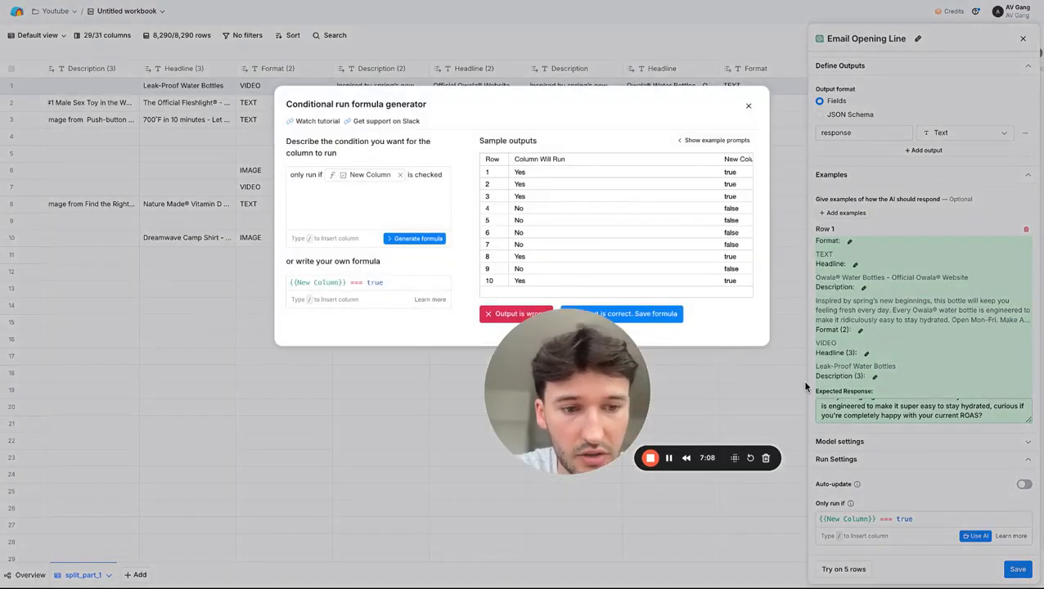
mouse_move(369, 179)
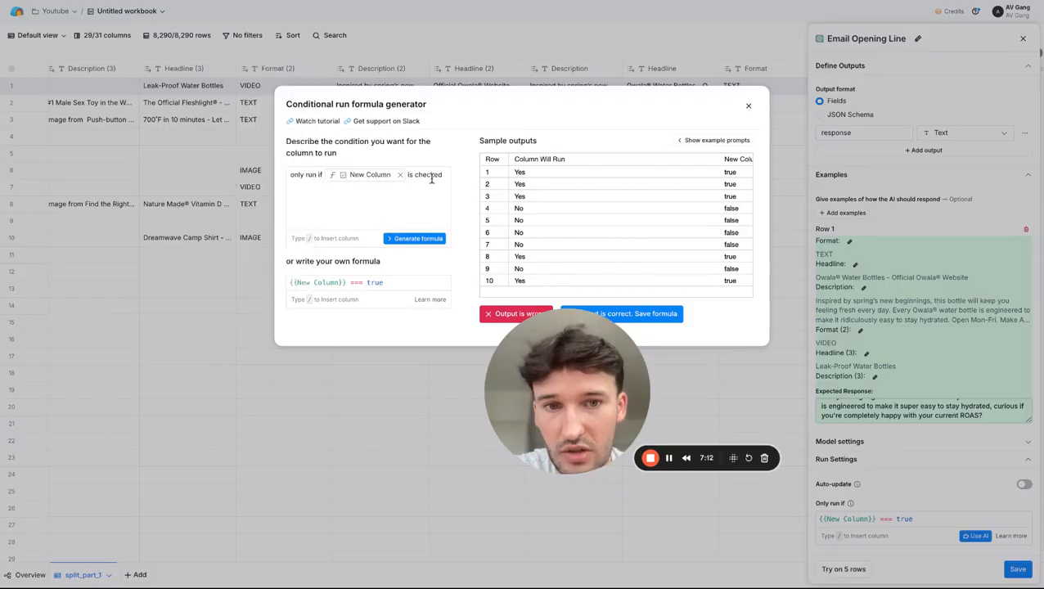
left_click(747, 106)
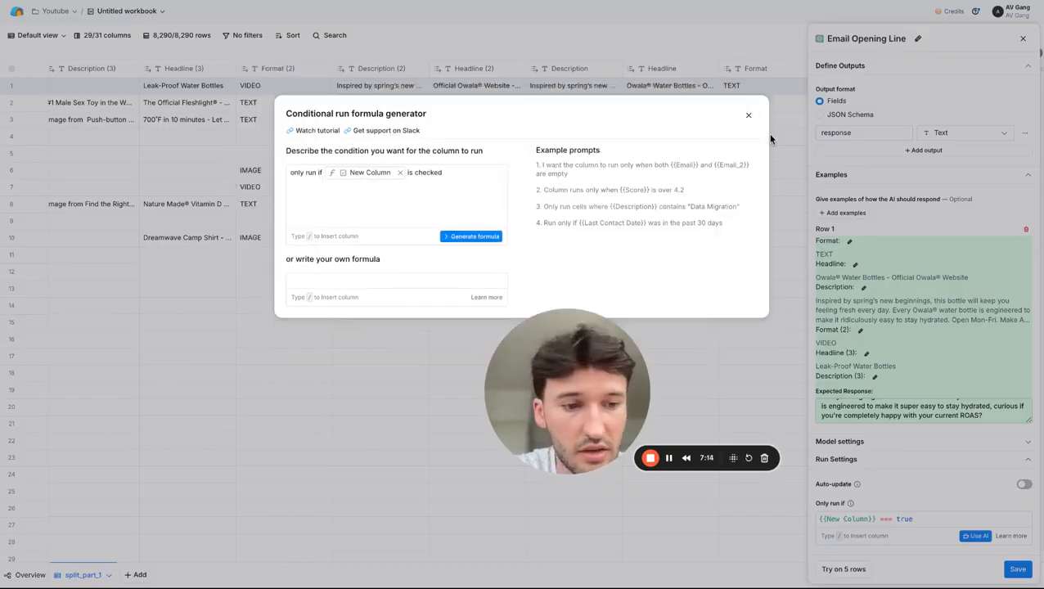
left_click(1019, 570)
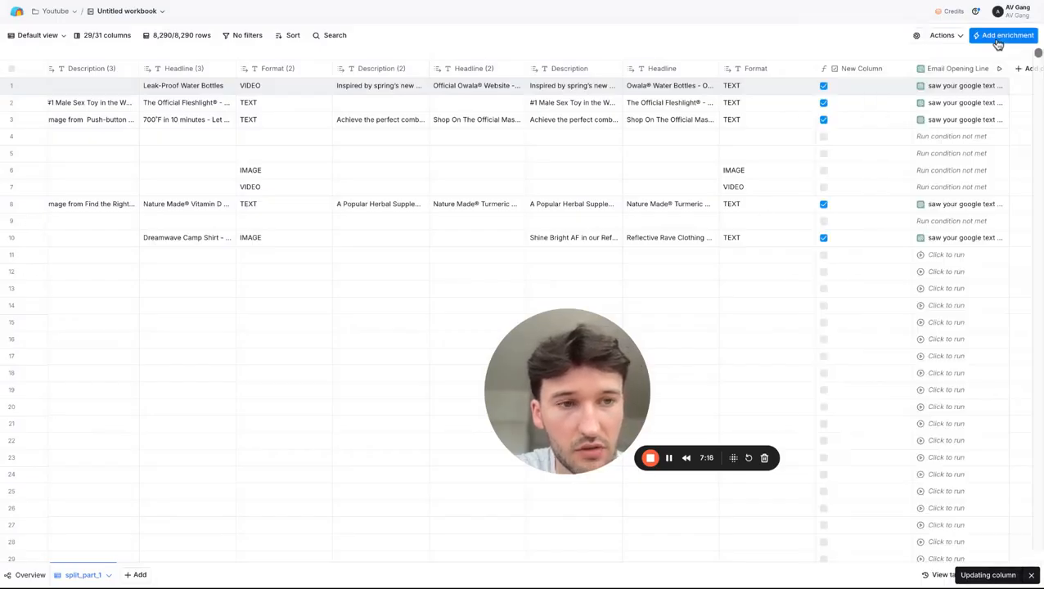
left_click(1023, 39)
Read the generated email opening lines in the cell details of row 8 and row 3, closing each one.
left_click(952, 208)
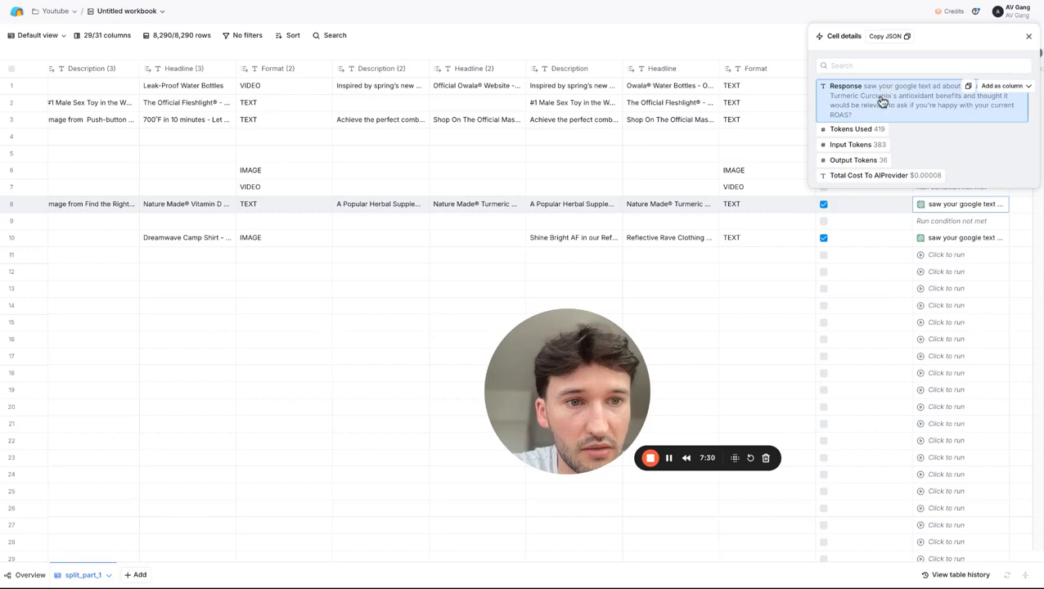
left_click(1028, 36)
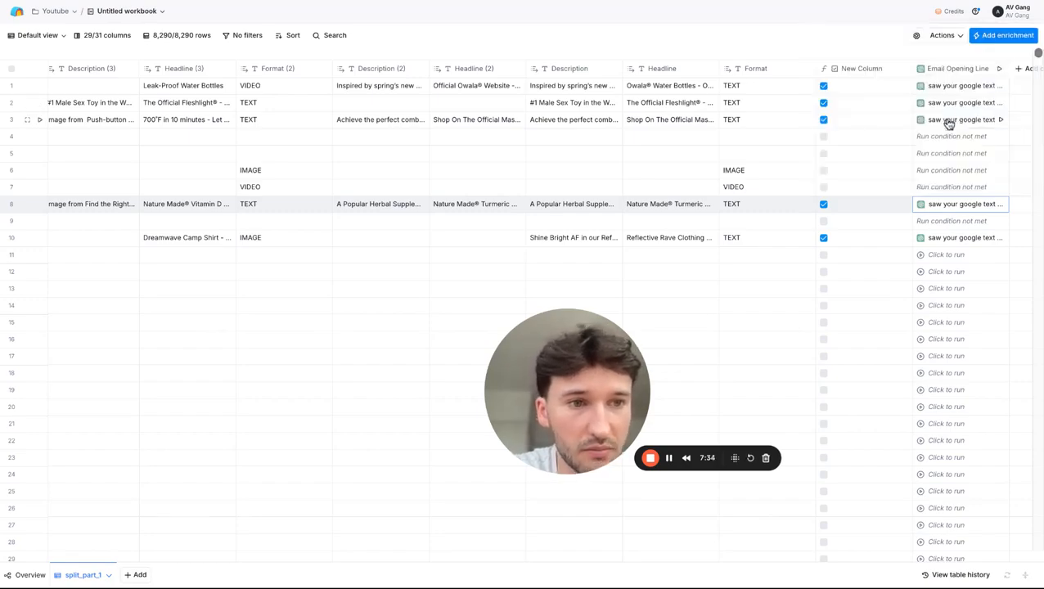
left_click(949, 123)
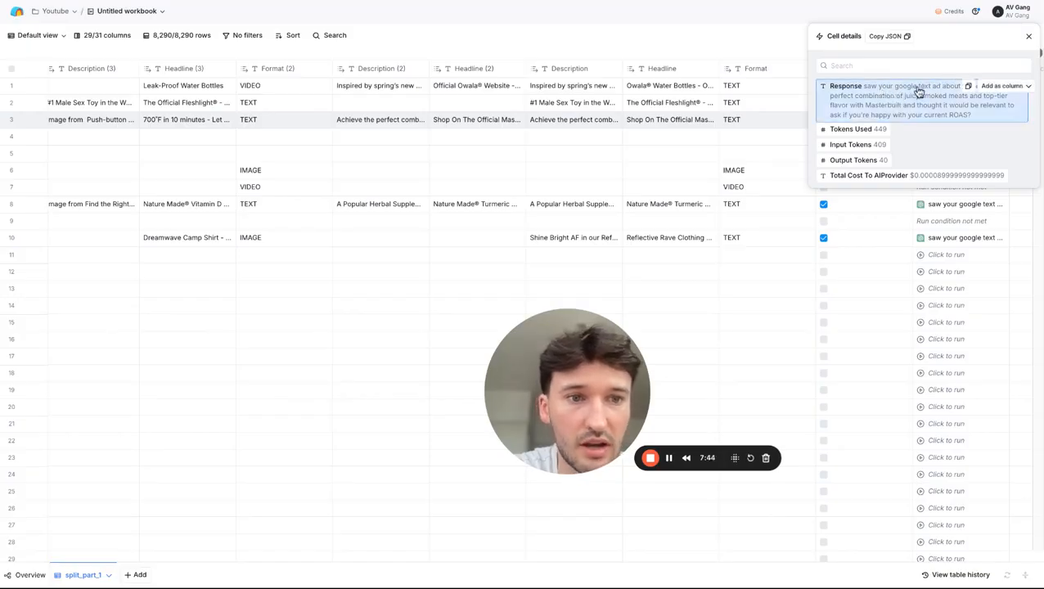
left_click(1030, 41)
Review the table's columns from the company data and Run Apify Actor results through to Email Opening Line.
scroll(886, 197, "right", 2)
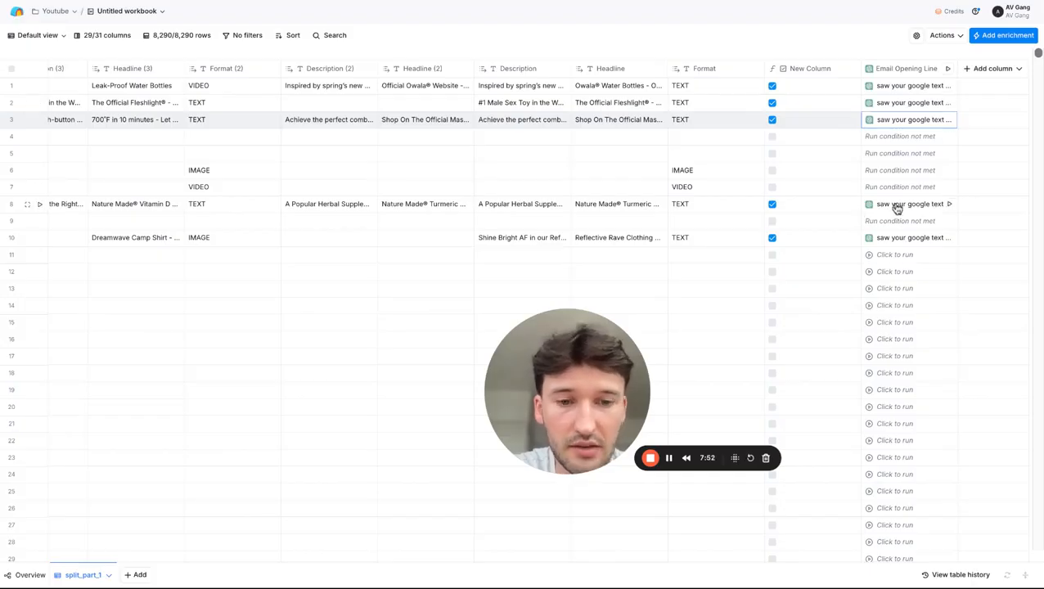
scroll(842, 140, "left", 10)
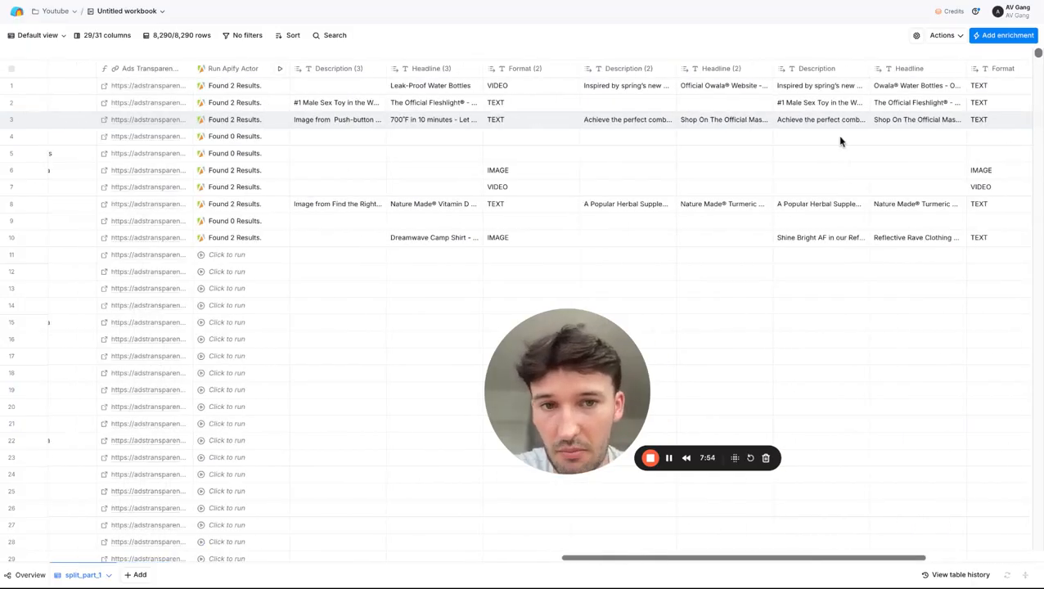
scroll(841, 140, "left", 3)
scroll(841, 140, "right", 15)
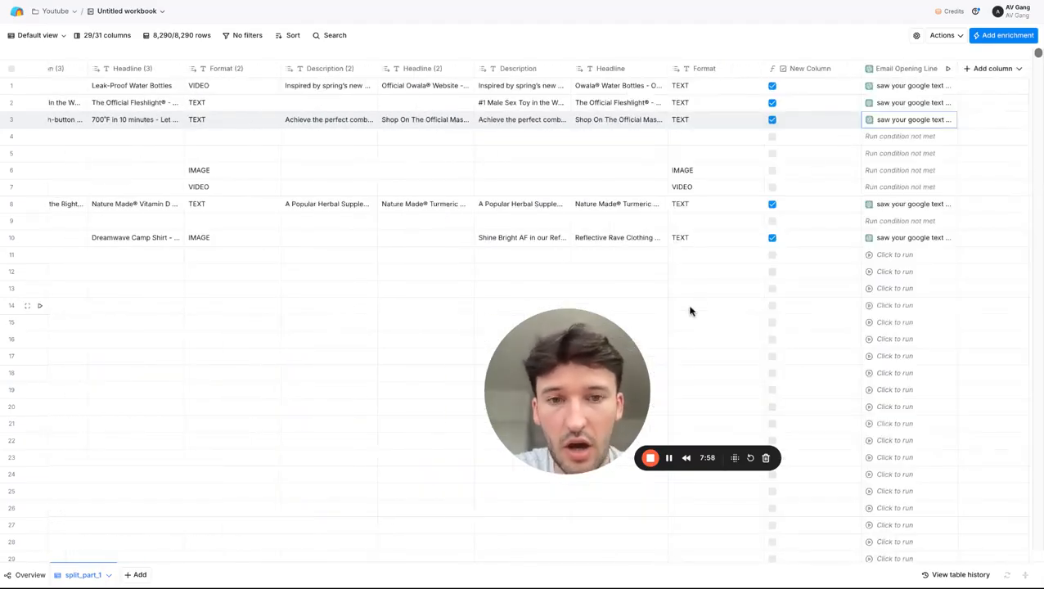
scroll(510, 275, "left", 10)
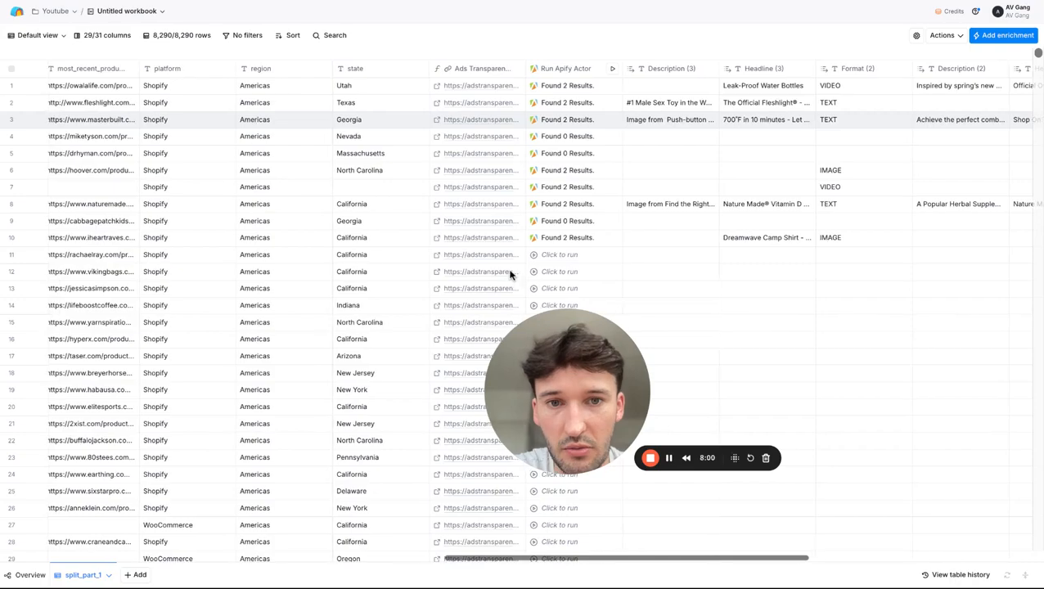
scroll(742, 280, "right", 10)
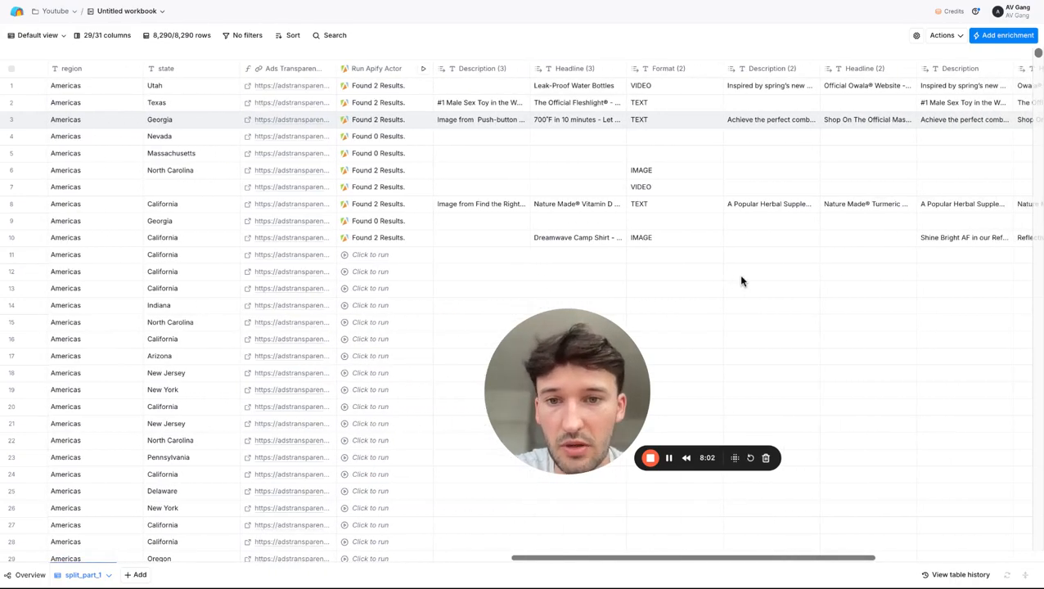
scroll(738, 274, "right", 3)
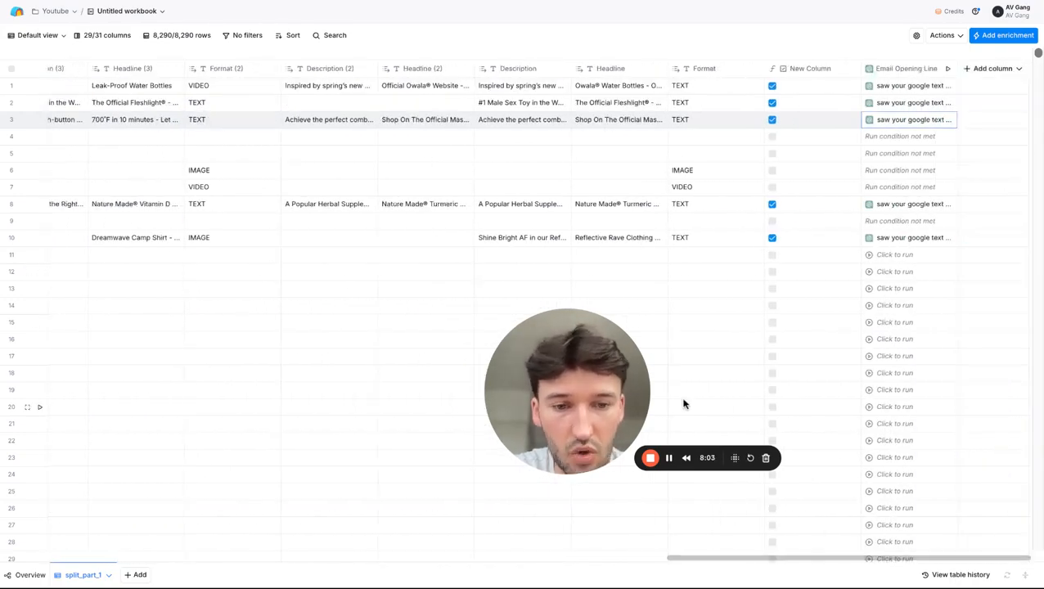